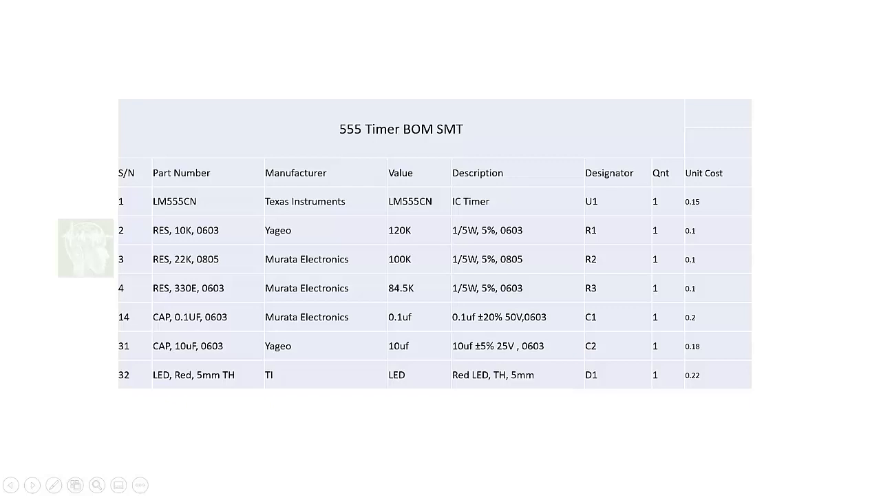
- Switch to the schematic in Altium Designer and set resistor R1's Value parameter to 10K,5%,0.25W
key("alt+Tab")
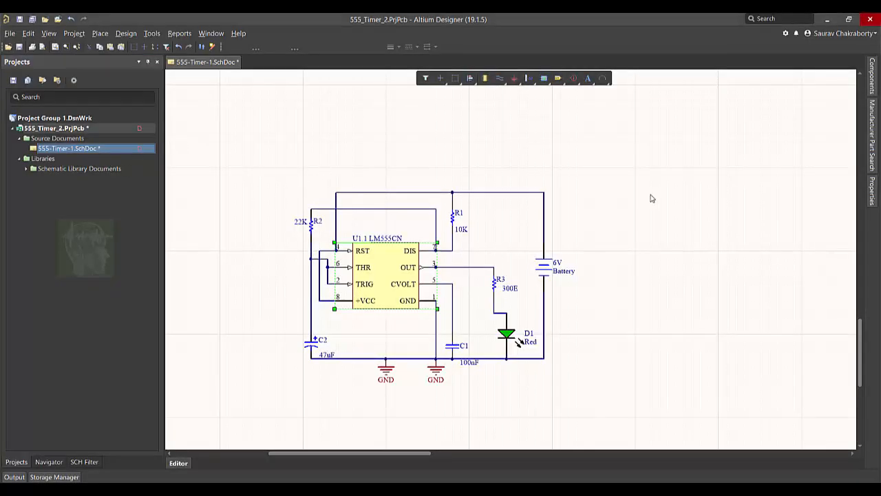
left_click(389, 267)
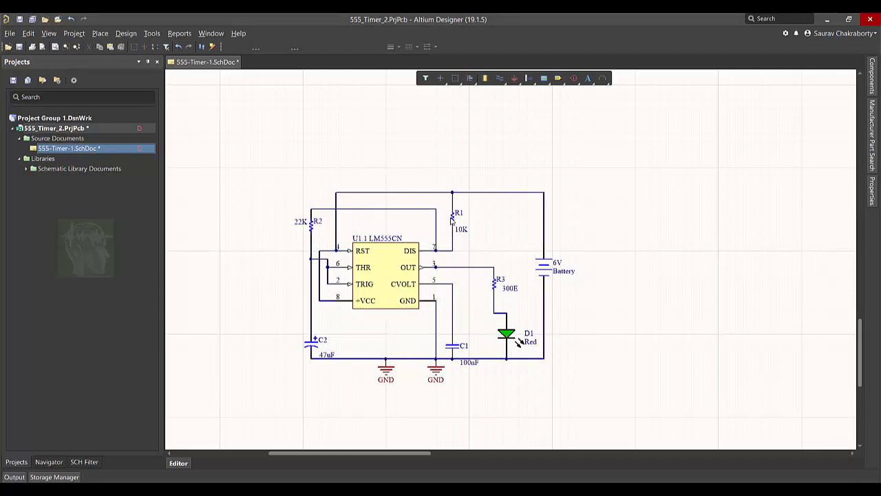
double_click(452, 218)
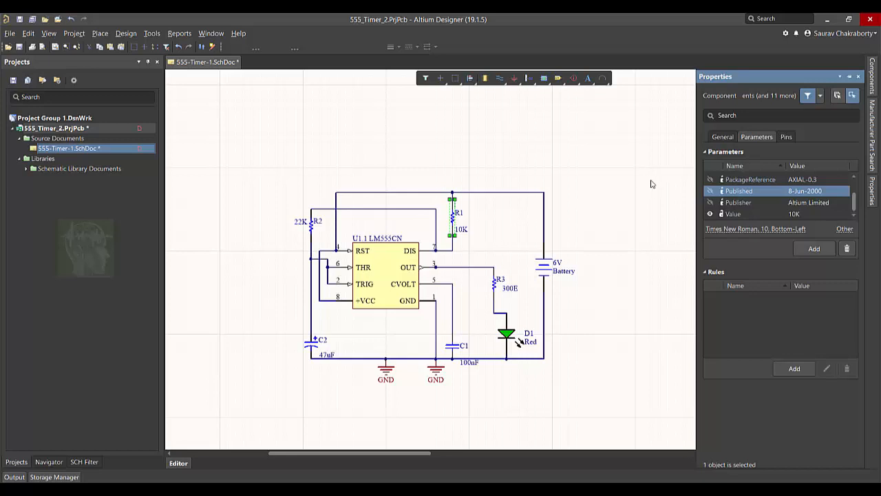
left_click(804, 215)
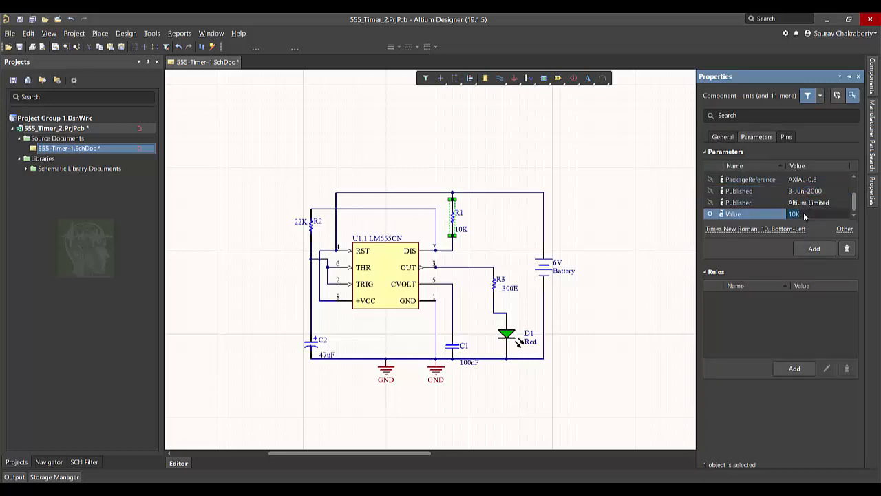
left_click(804, 215)
type(",5%,0.25")
type("W")
left_click(836, 206)
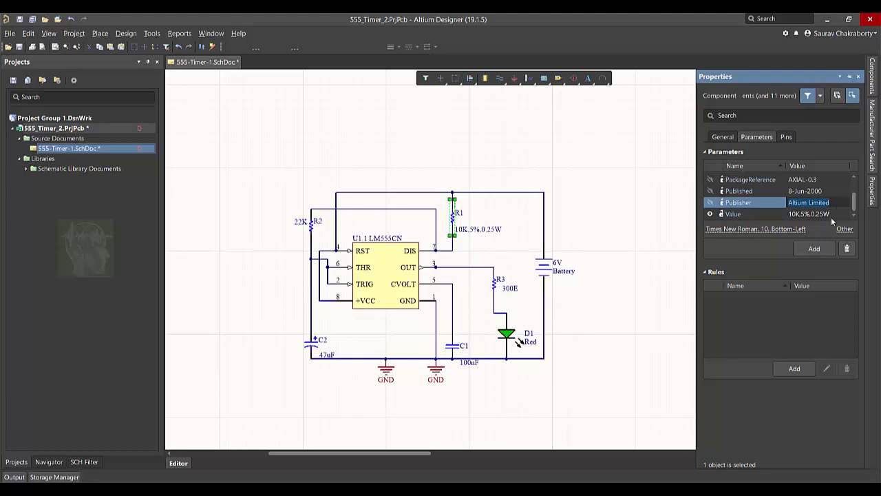
left_click(831, 217)
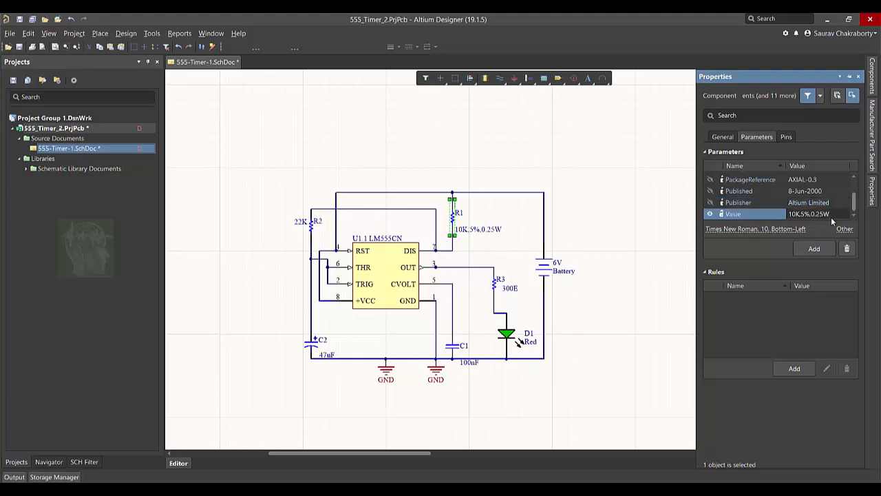
left_click(474, 243)
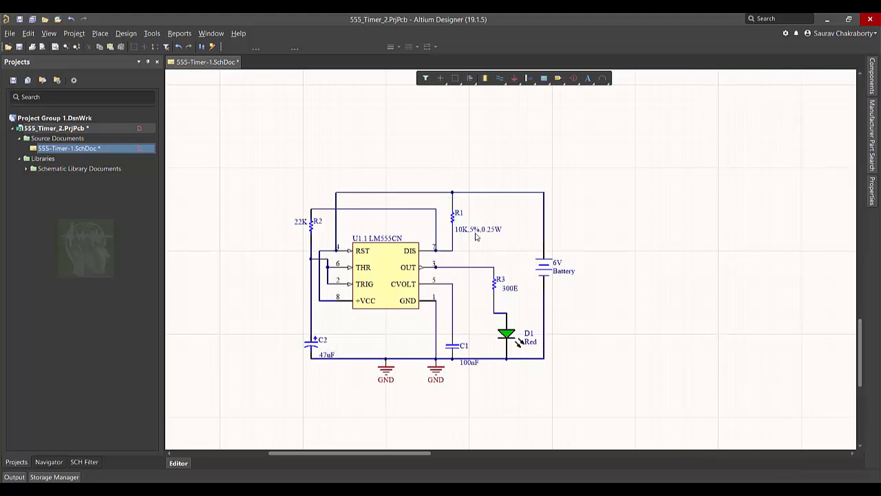
- Hide resistor R1's Value parameter on the schematic
double_click(451, 218)
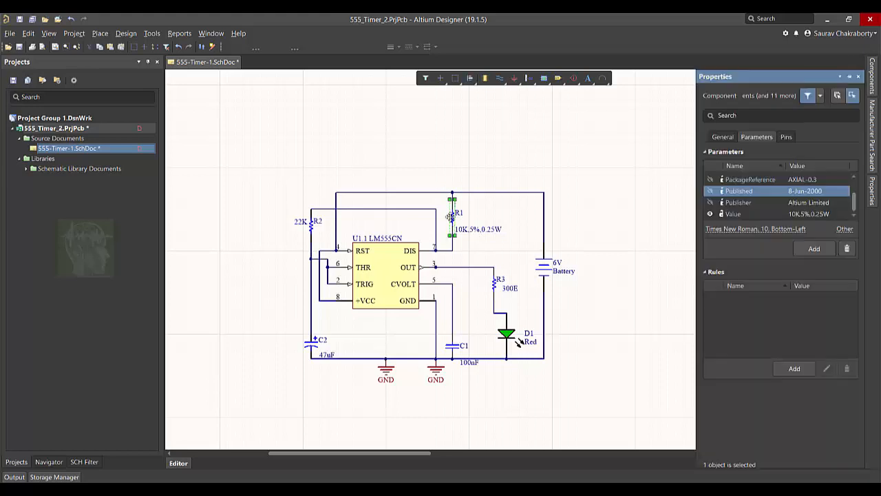
left_click(811, 214)
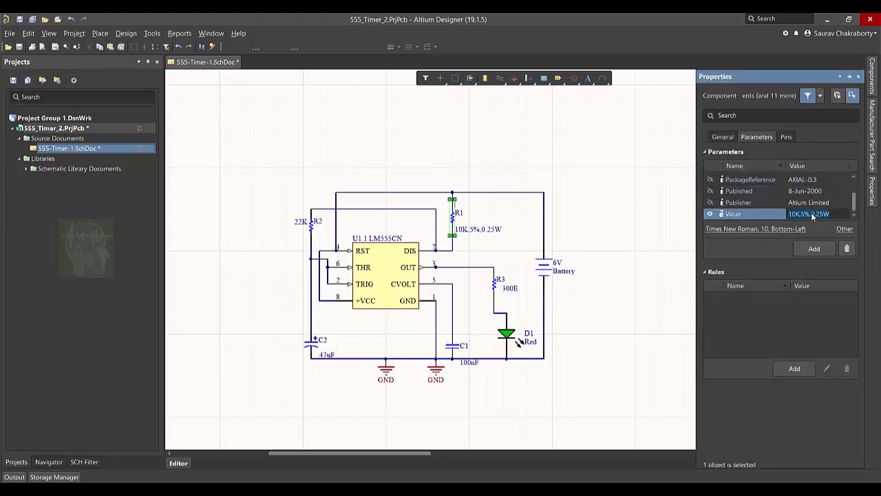
left_click(709, 214)
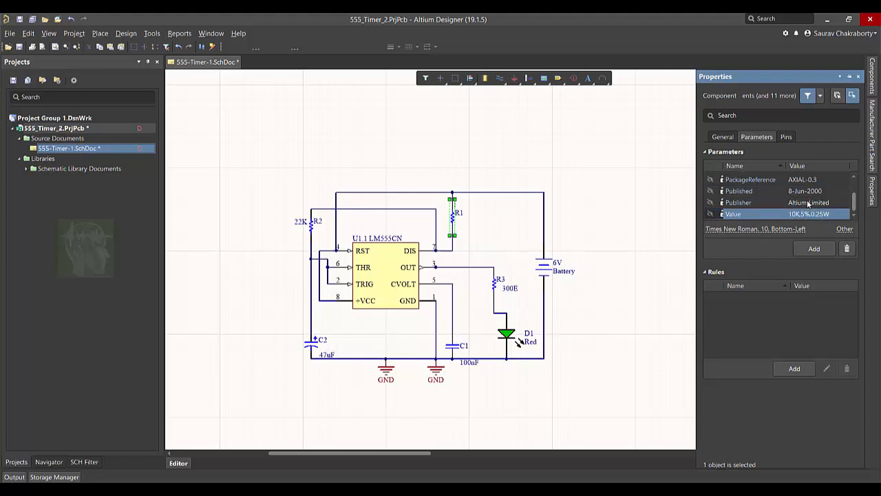
- Examine resistor R1's package reference, package description and pin list
scroll(802, 198, "up", 1)
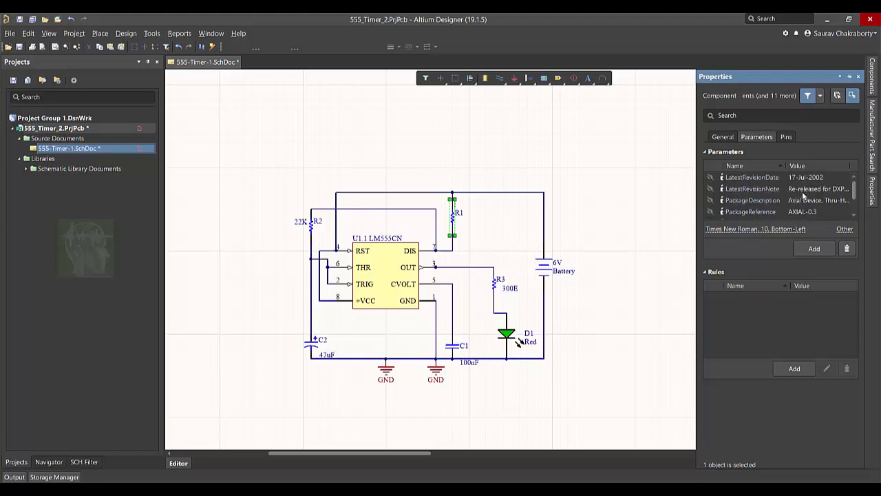
double_click(803, 211)
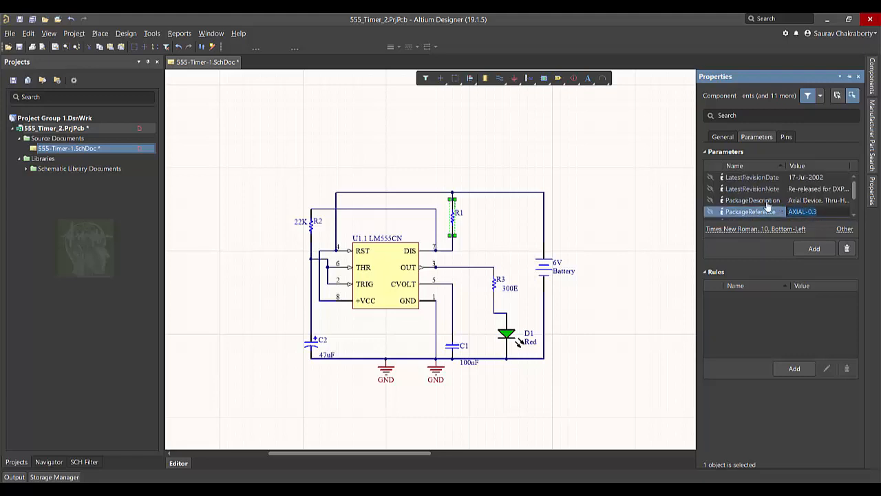
double_click(815, 201)
left_click_drag(815, 200, 769, 205)
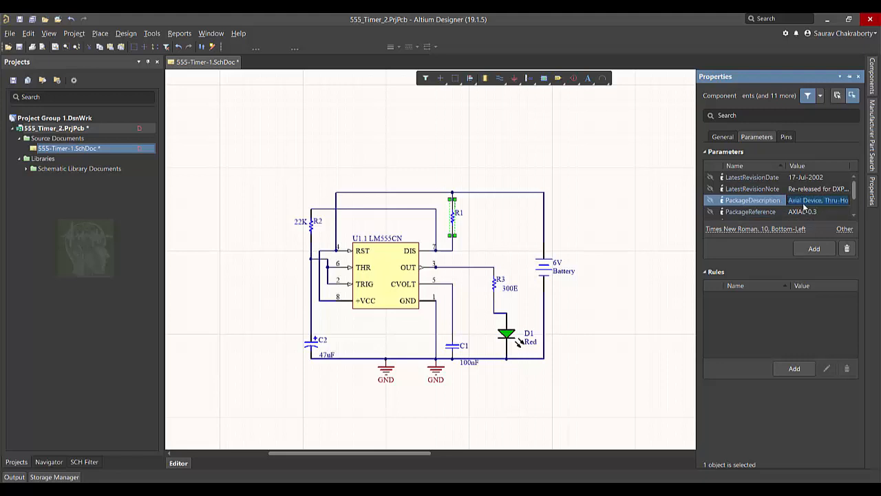
left_click_drag(824, 201, 850, 211)
left_click(844, 201)
left_click_drag(843, 201, 814, 197)
scroll(809, 202, "down", 1)
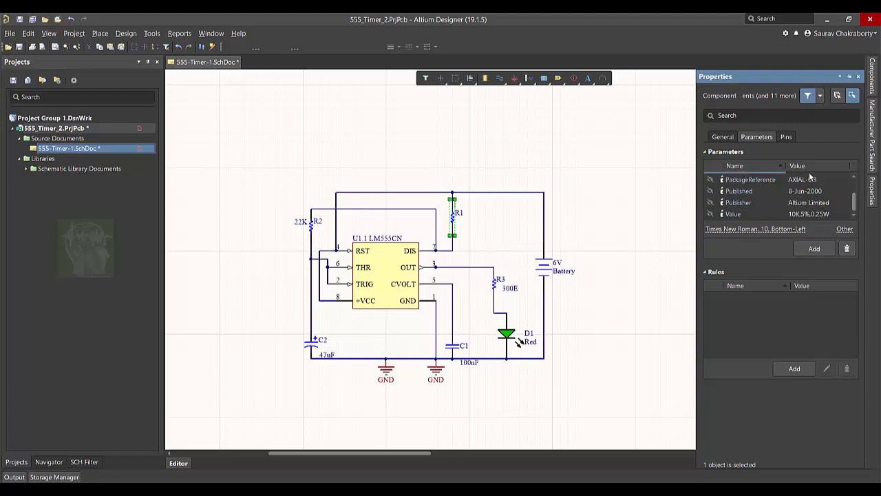
scroll(771, 189, "up", 1)
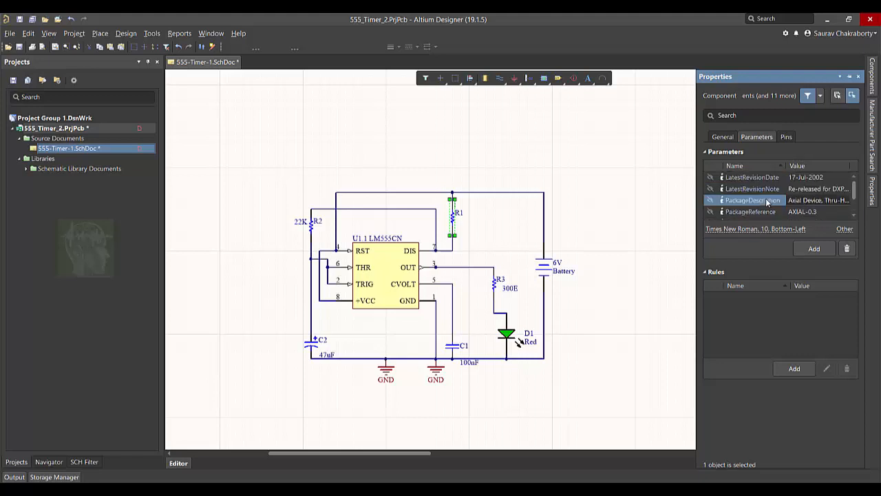
left_click(787, 137)
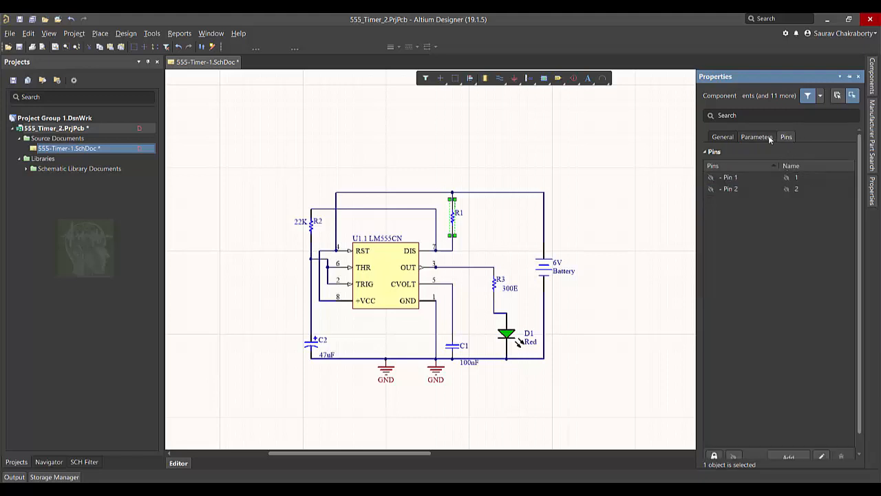
left_click(770, 137)
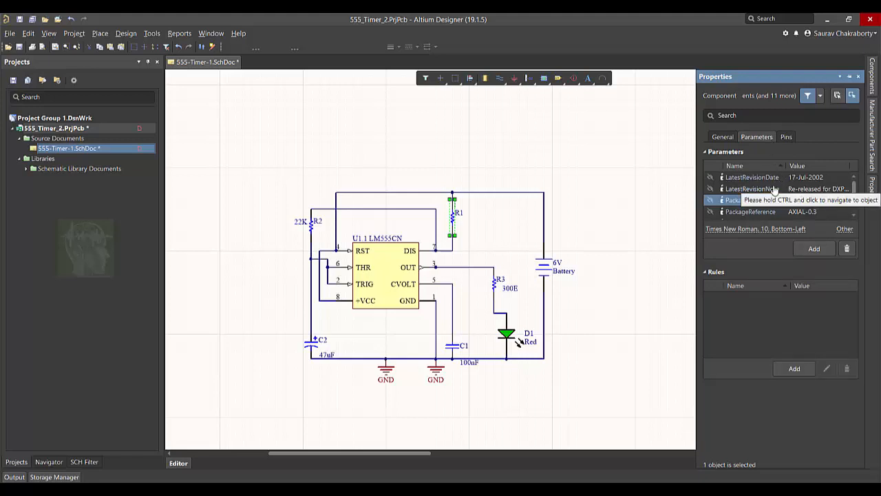
scroll(774, 190, "down", 1)
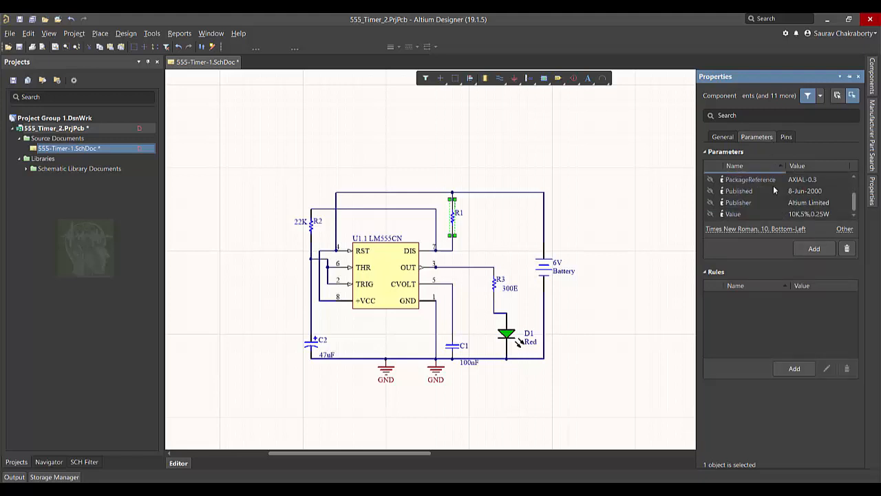
- Add a parameter named Manuf with the value Murata to resistor R1
left_click(813, 249)
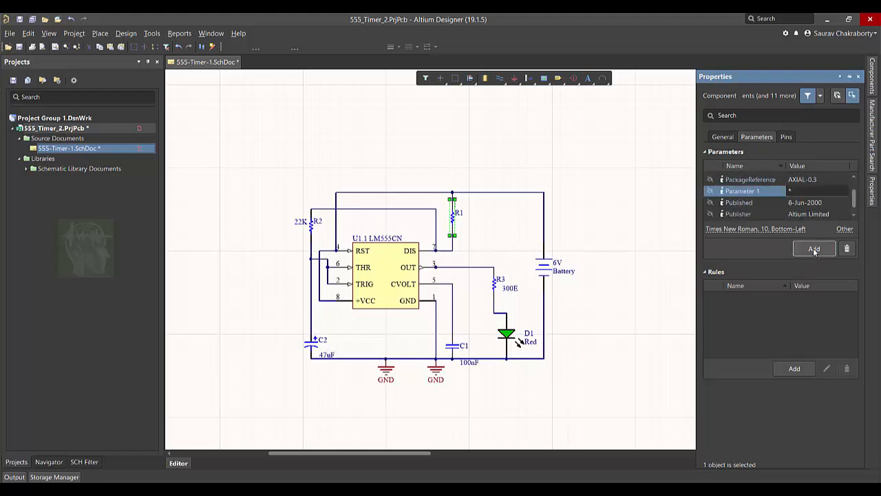
double_click(772, 191)
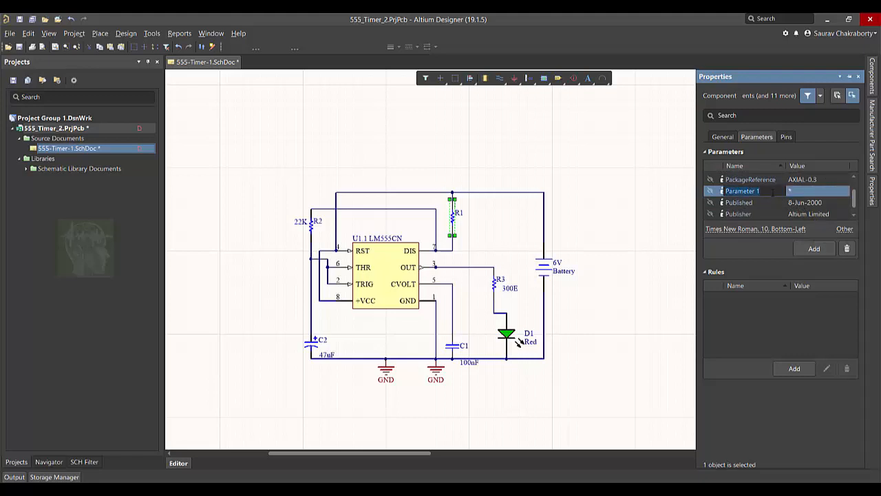
type("Manuf")
left_click(819, 192)
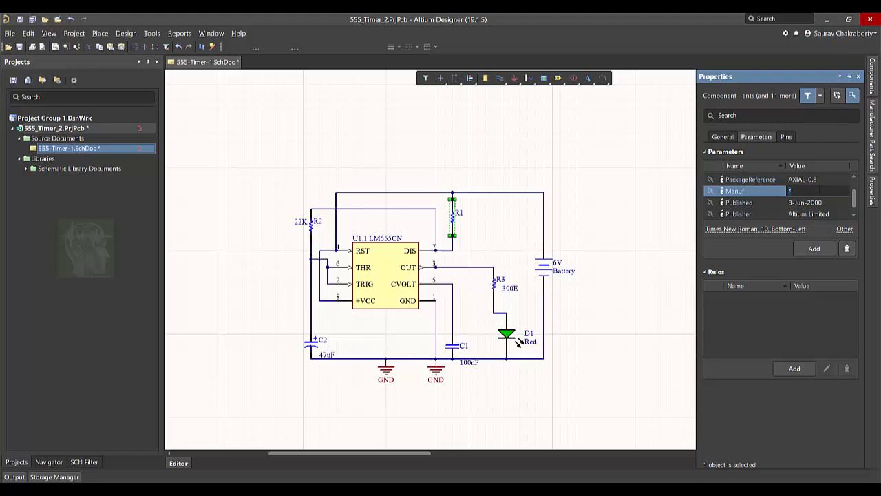
type("Murata")
key("BackSpace")
key("BackSpace")
type("ta")
- Set resistor R2's Value parameter to 22K,5%,0.25W
left_click(312, 226)
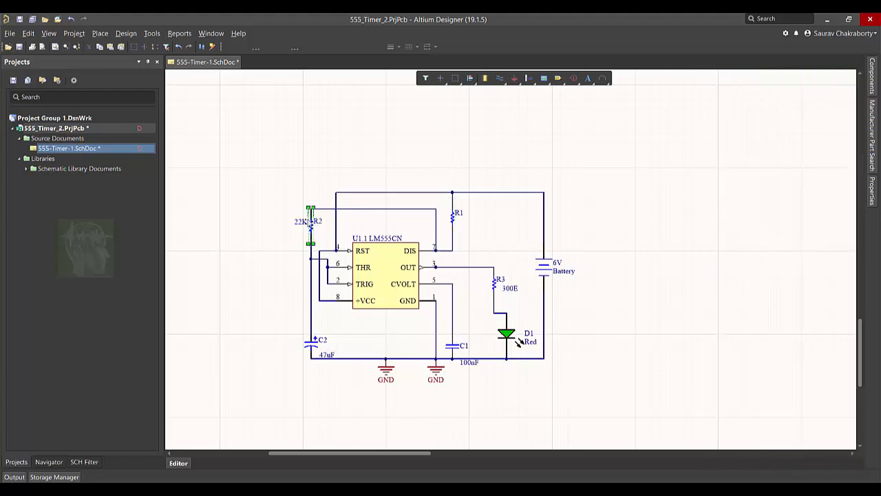
mouse_move(872, 198)
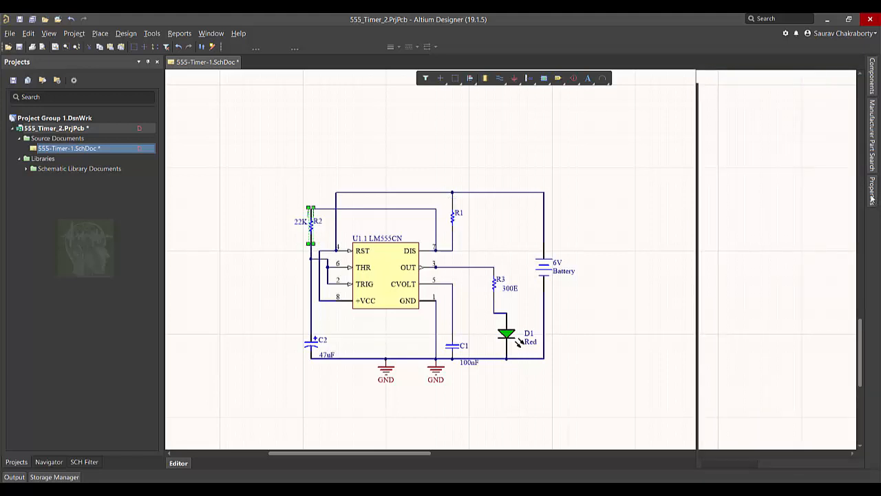
scroll(827, 167, "down", 1)
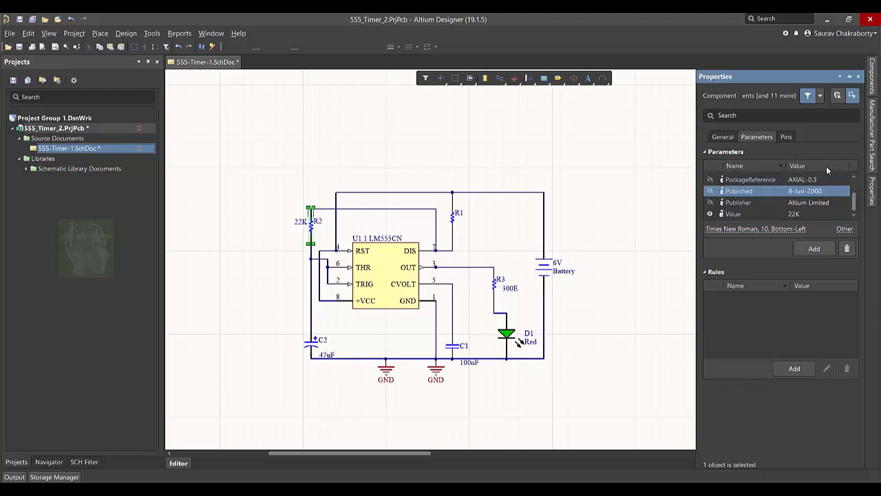
left_click(799, 214)
left_click(799, 215)
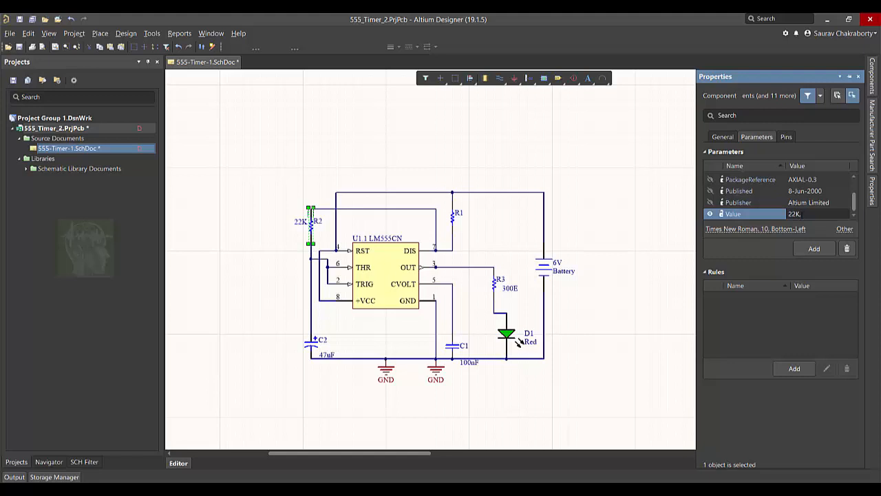
type(",5%,0.25W")
- Add a parameter named Manuf with the value Murata to resistor R2
left_click(814, 249)
type("Manuf")
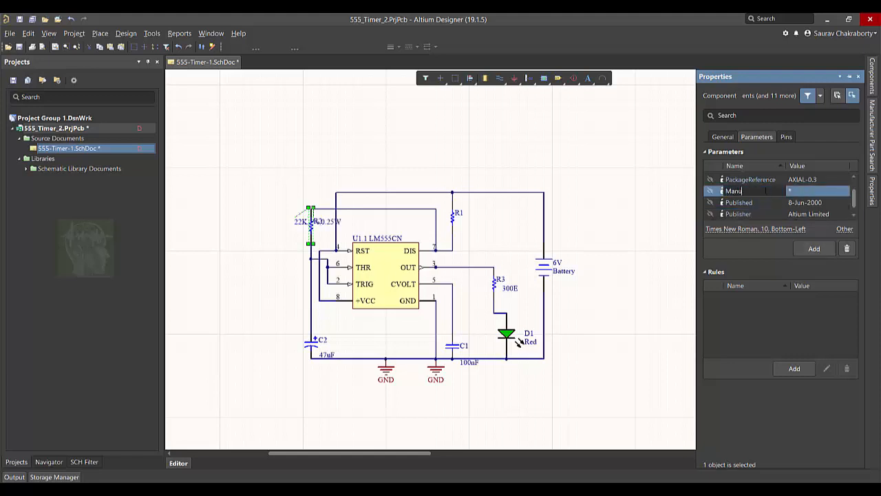
left_click(820, 191)
type("Murata")
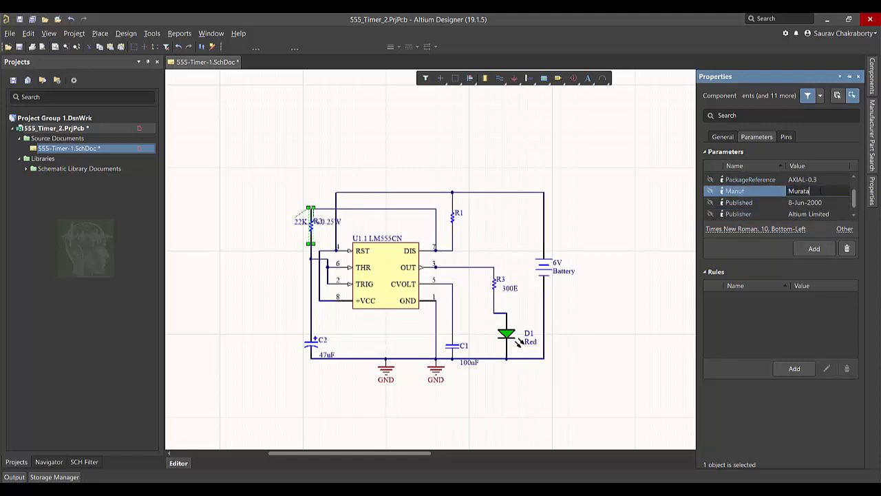
left_click(824, 212)
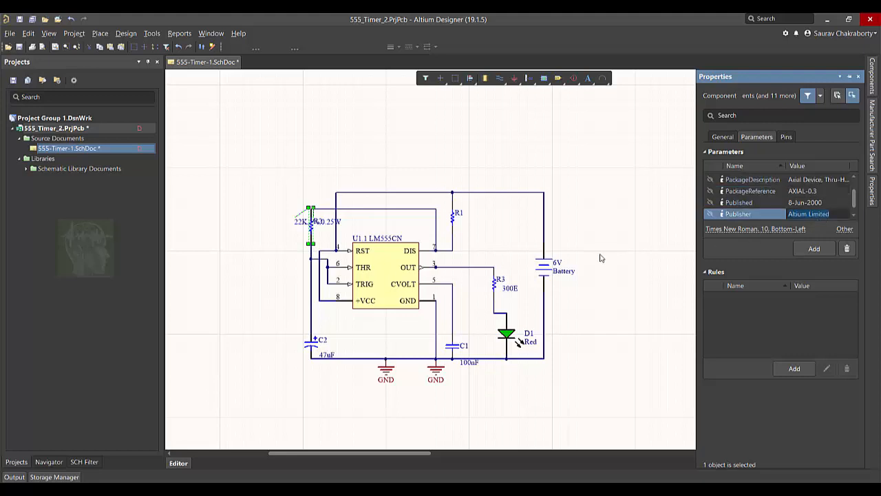
left_click(596, 303)
- Examine the LM555CN timer's supplier solutions and its package marking, package description and RoHS parameters
left_click(387, 298)
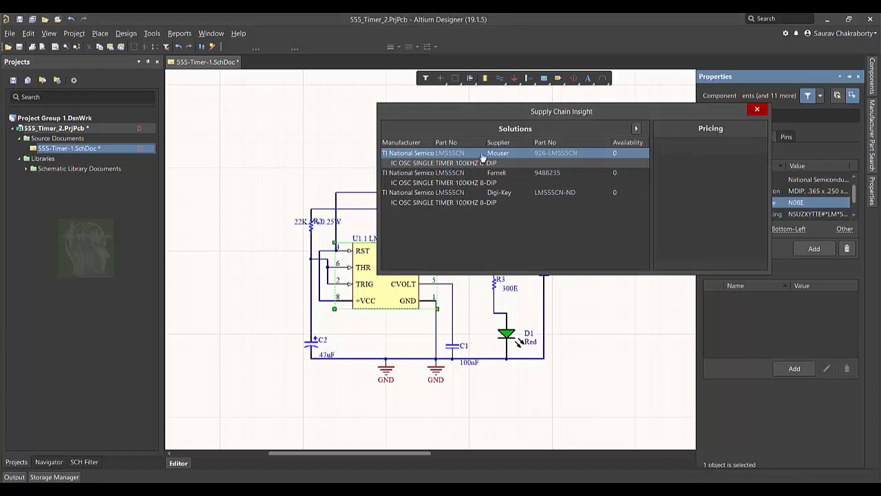
left_click(756, 110)
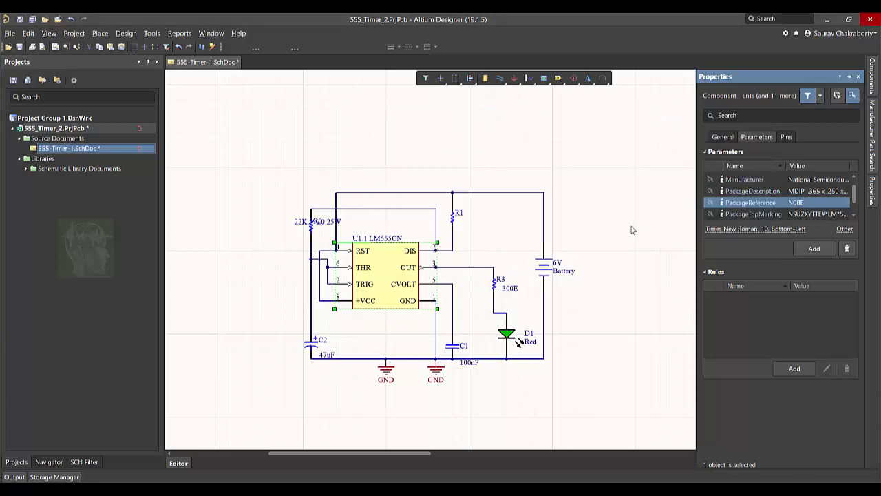
double_click(806, 214)
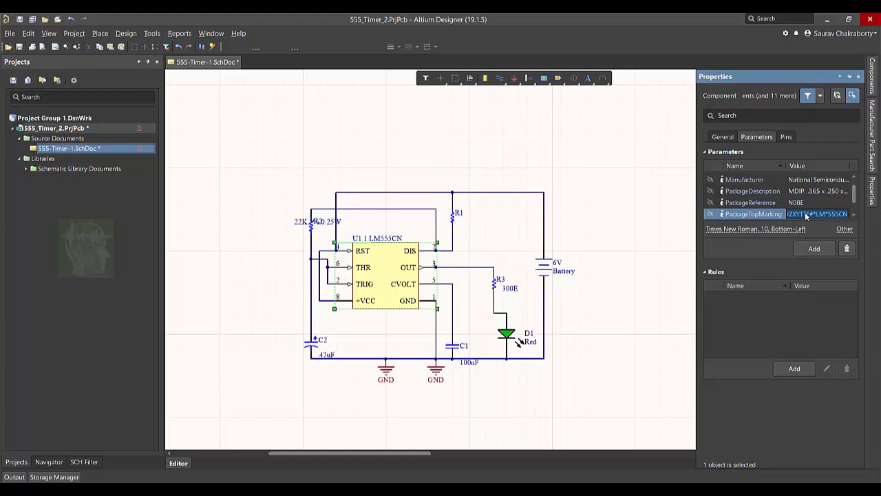
double_click(816, 194)
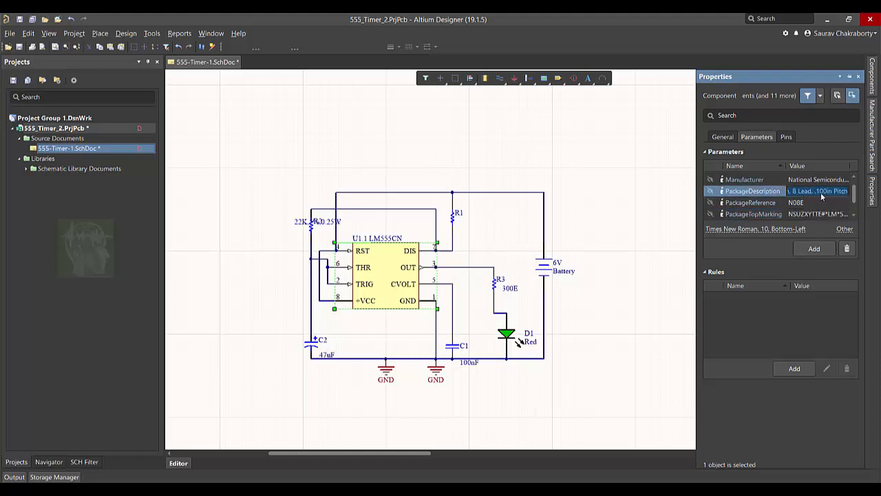
scroll(798, 196, "down", 3)
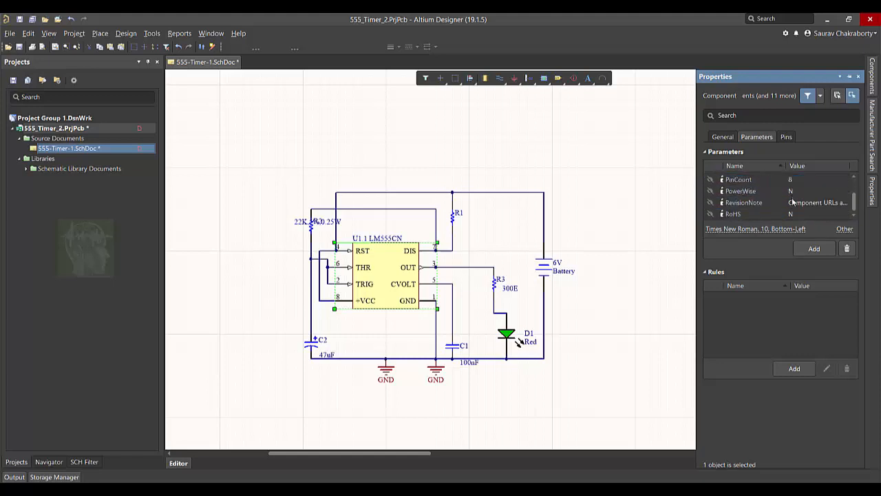
left_click(791, 214)
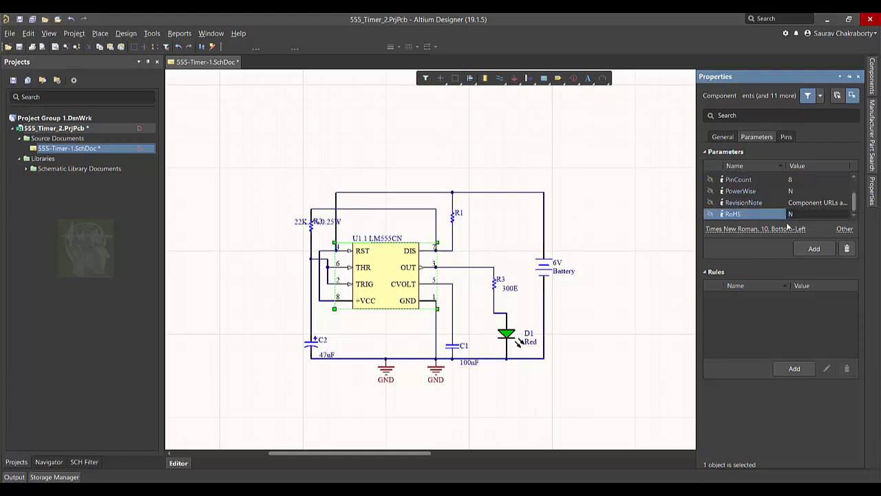
- Examine LED D1's supplier solutions and pricing, and its manufacturer, package and viewing angle parameters
left_click(508, 336)
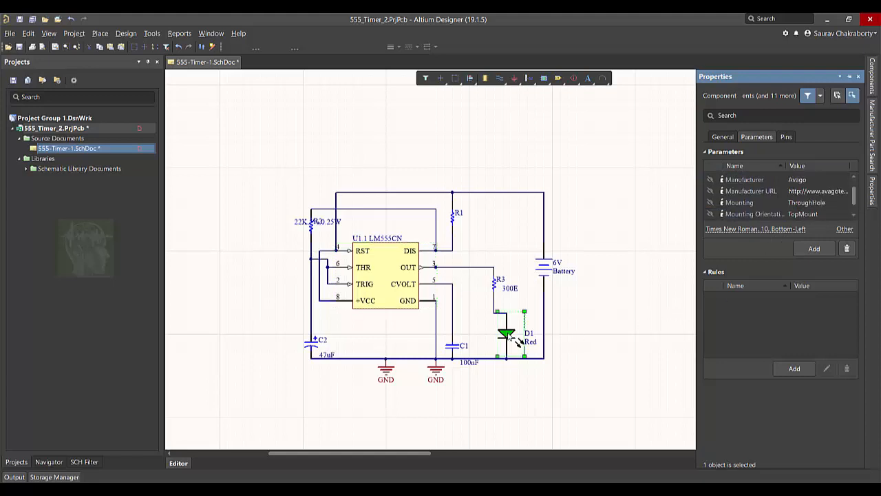
key("F1")
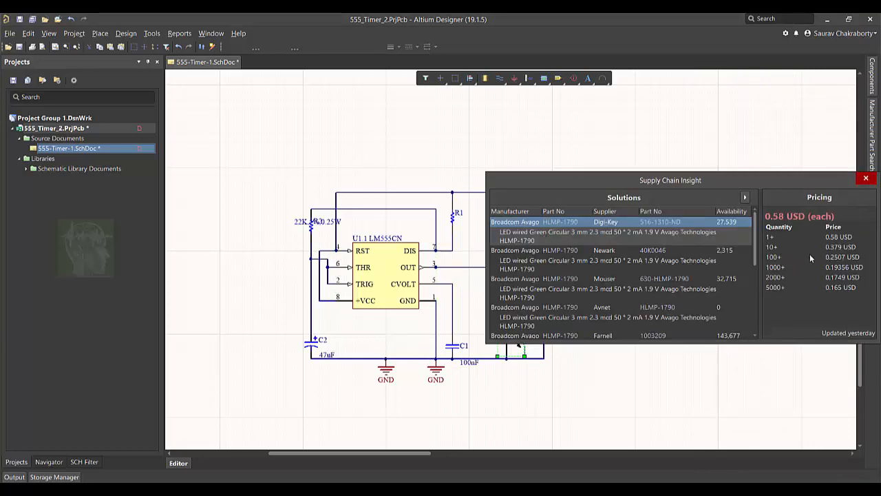
left_click(866, 178)
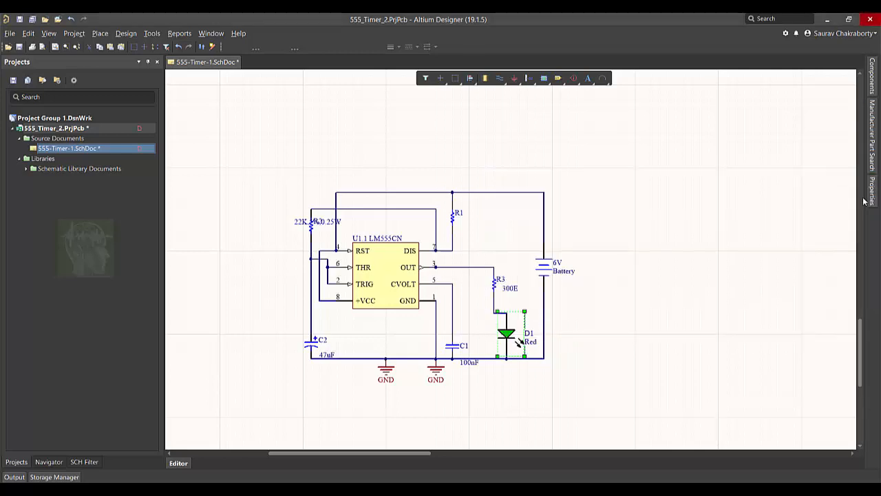
left_click(872, 191)
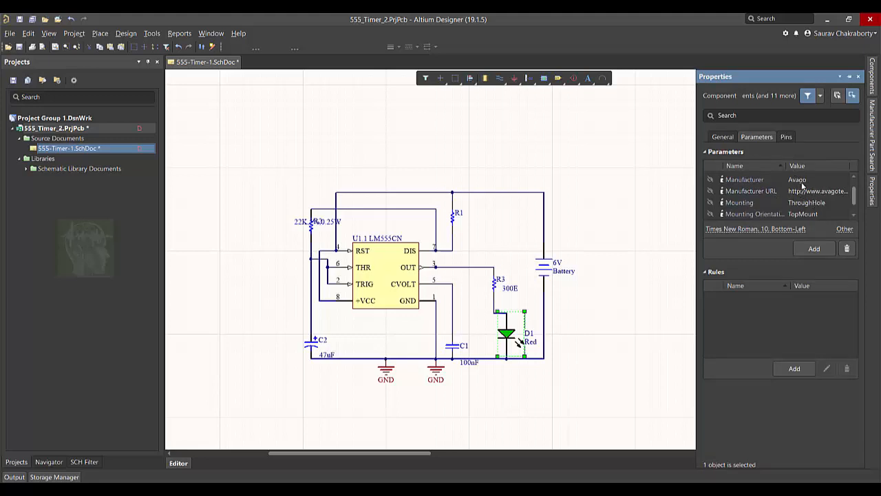
scroll(796, 210, "down", 4)
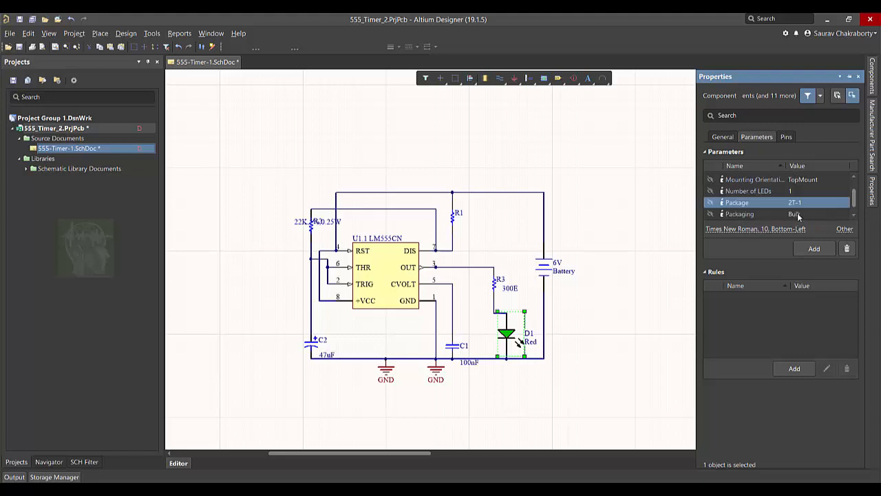
scroll(809, 201, "down", 2)
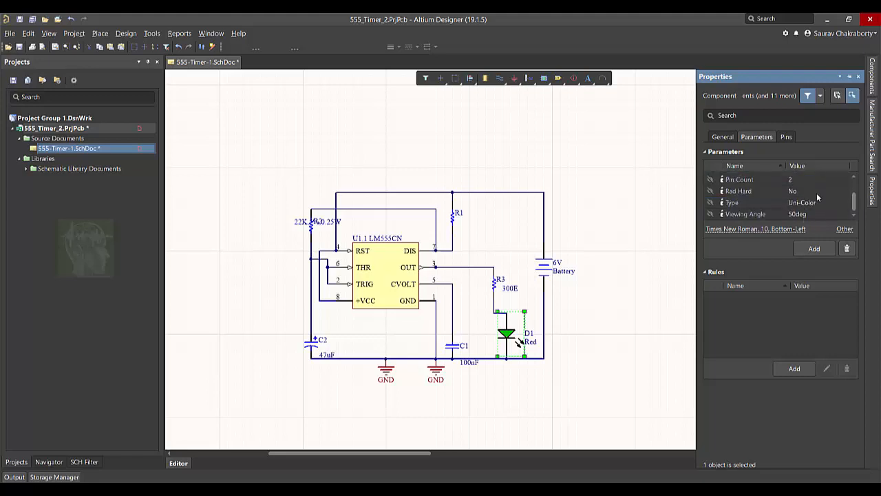
left_click(667, 268)
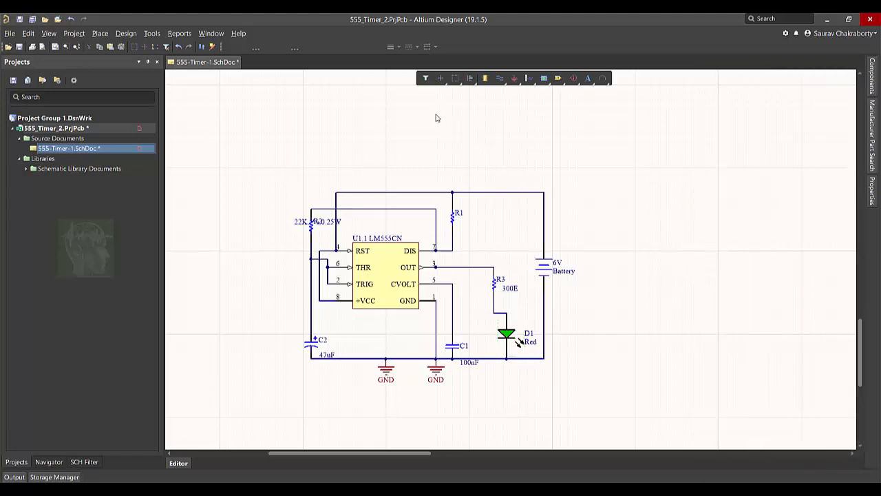
- Open the project's Bill of Materials report, review its component rows and bring up the column settings
left_click(183, 34)
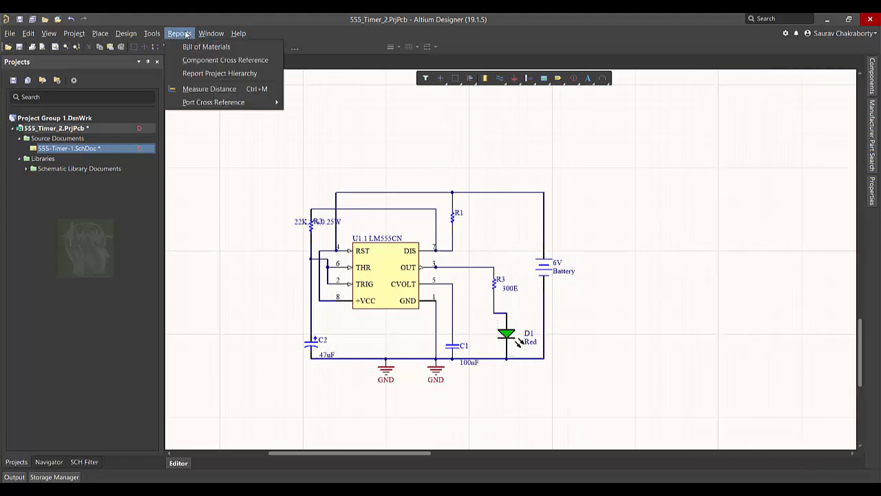
left_click(190, 47)
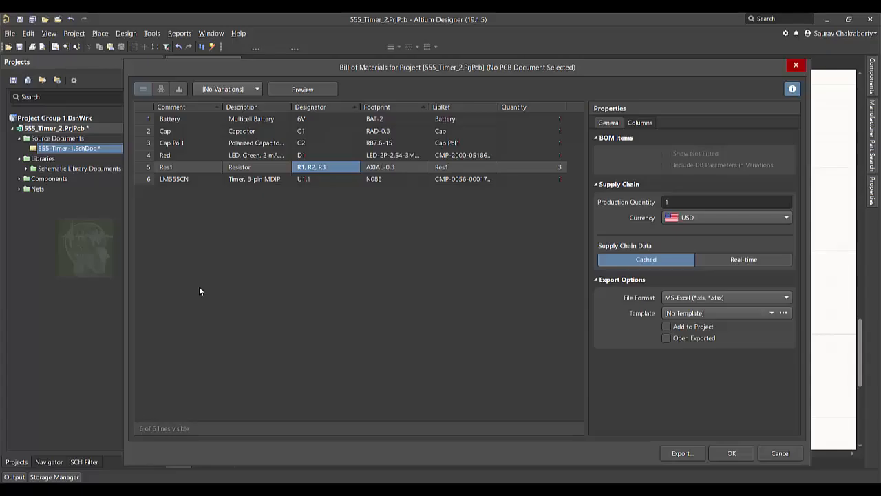
left_click(179, 119)
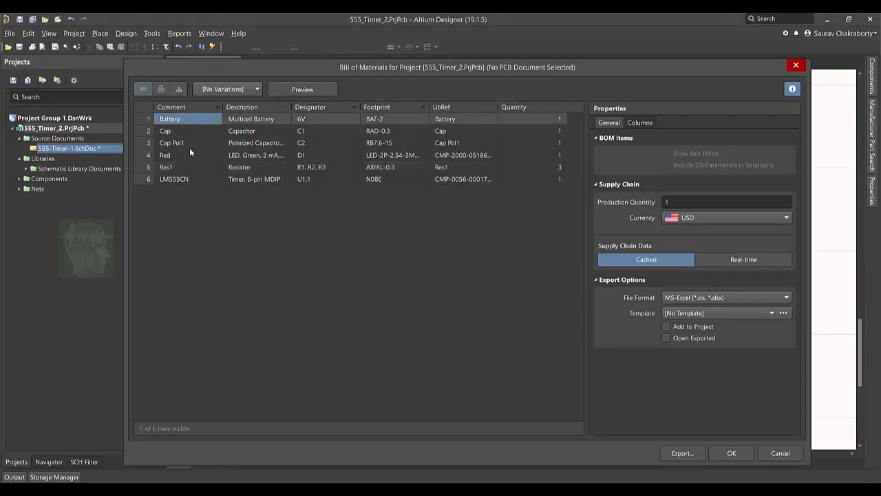
key("Down")
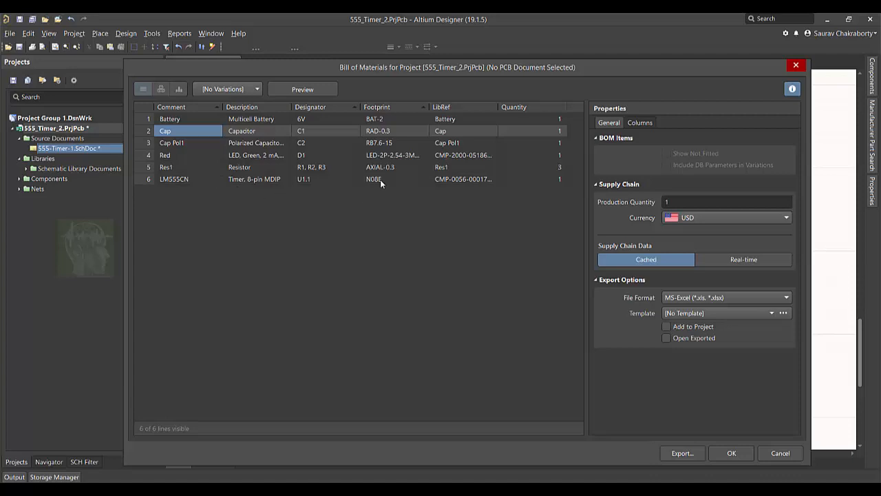
left_click(457, 181)
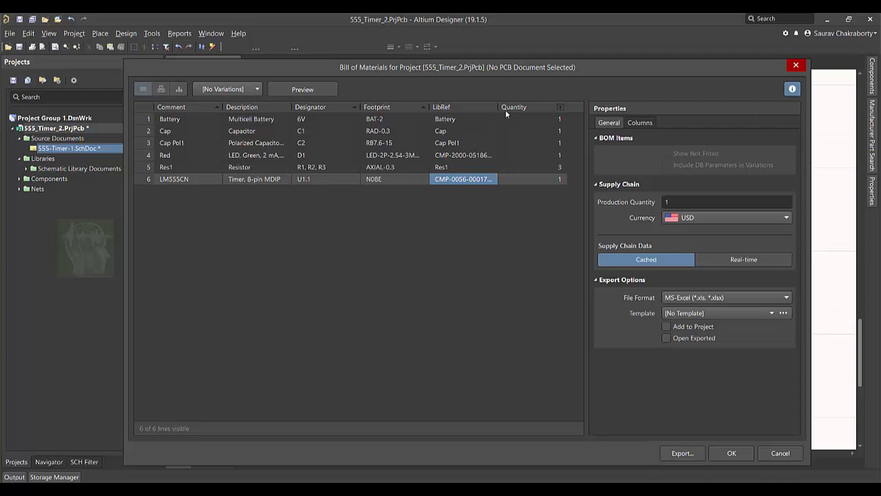
left_click(307, 169)
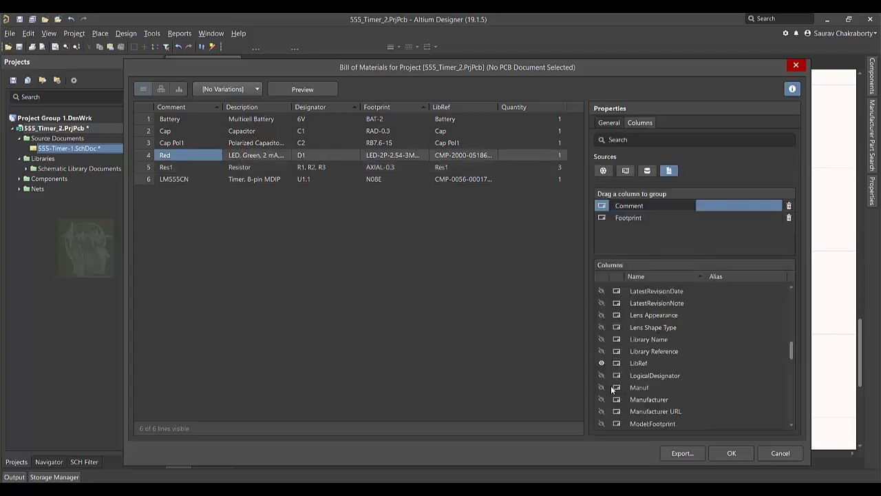
- Show the Manuf column in the bill of materials
left_click(601, 387)
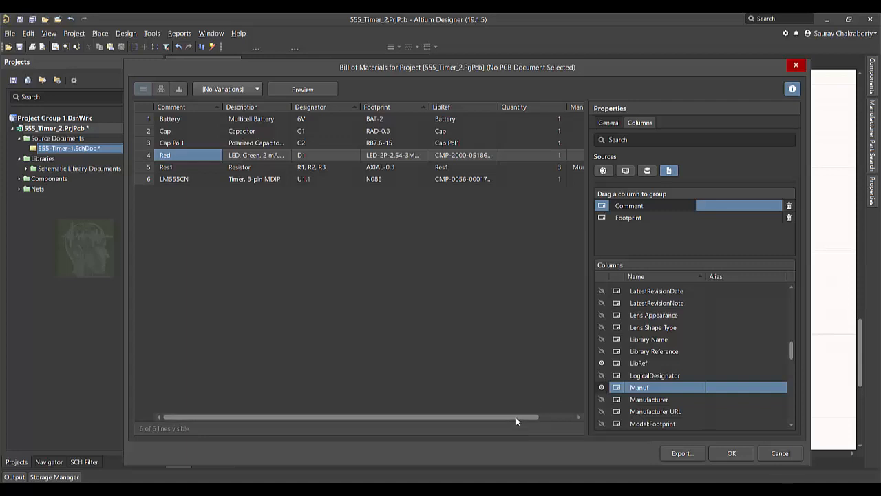
left_click_drag(515, 416, 566, 426)
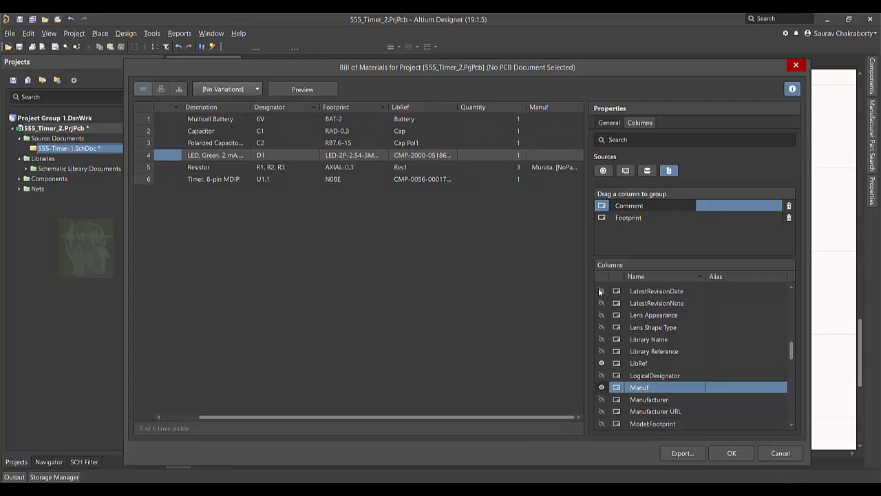
left_click_drag(542, 104, 508, 100)
- Rearrange the columns with Designator before Description and Manuf after Footprint, and sort the rows by Description
left_click_drag(312, 108, 228, 109)
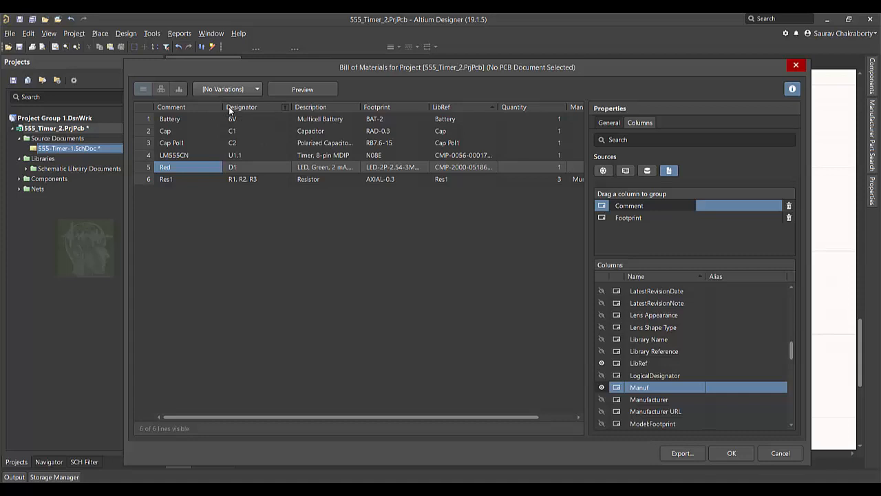
left_click(314, 110)
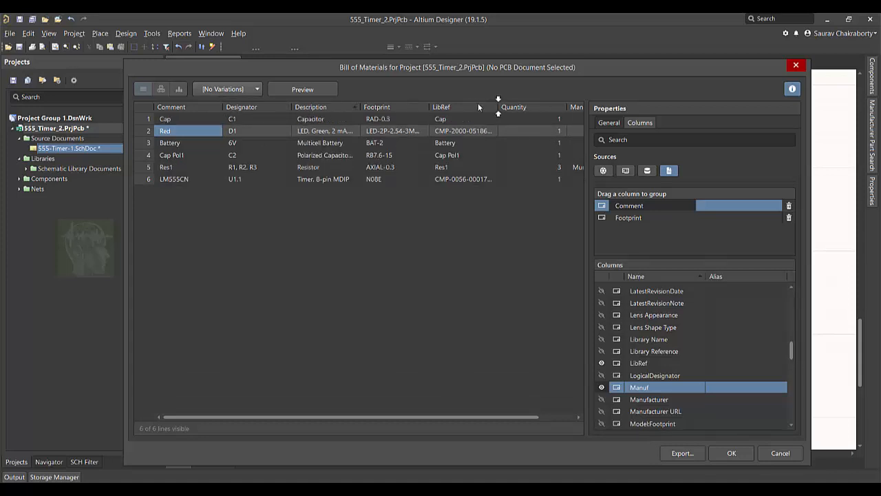
left_click_drag(478, 107, 421, 111)
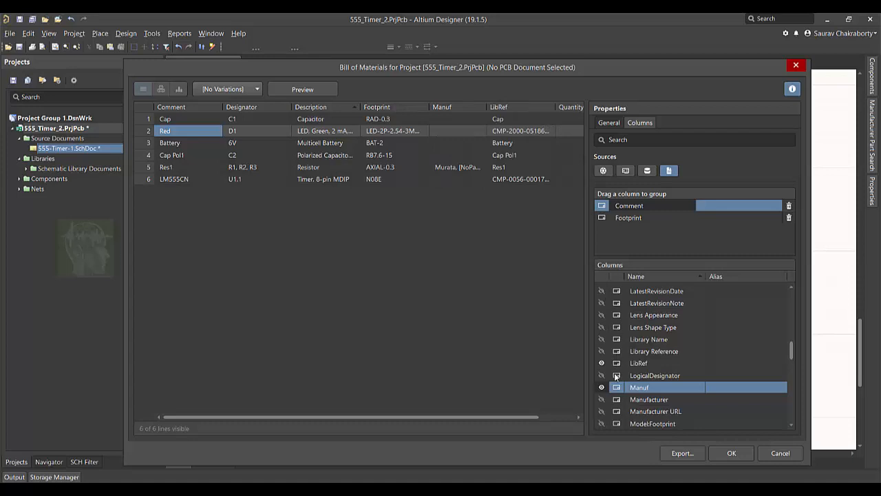
- Show the Value column in the bill of materials and place it between Designator and Footprint
scroll(622, 387, "down", 2)
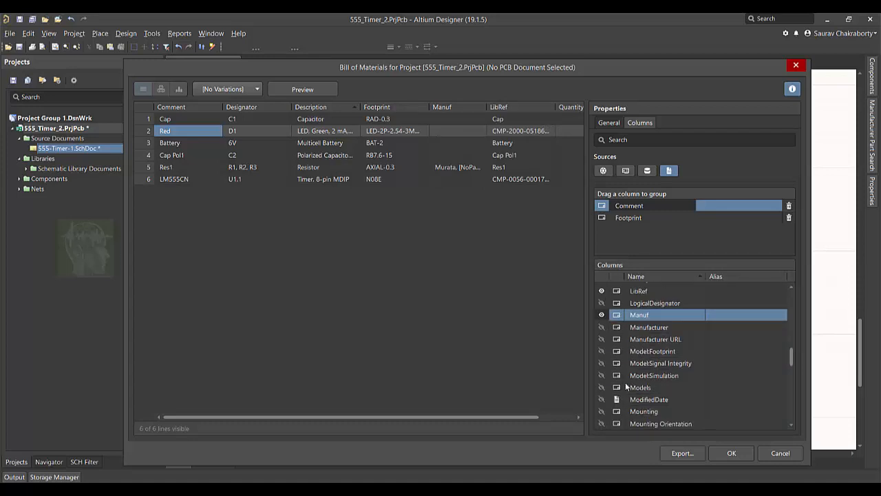
scroll(625, 387, "down", 1)
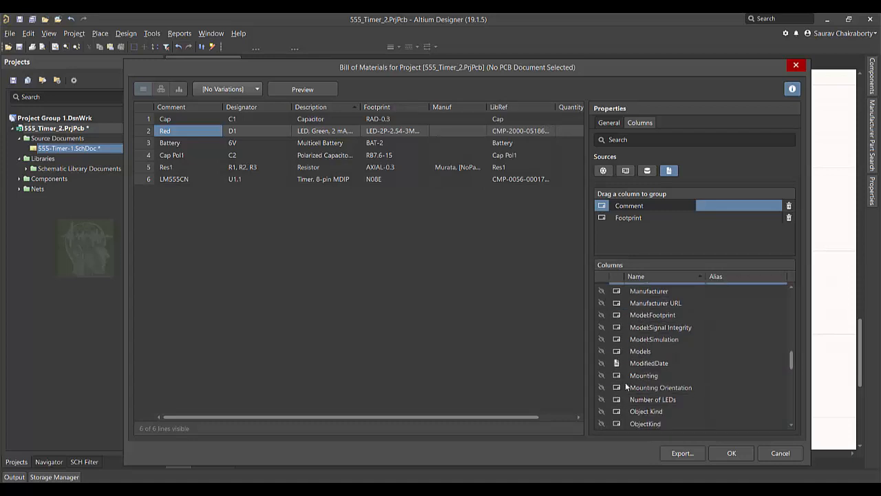
scroll(625, 386, "down", 5)
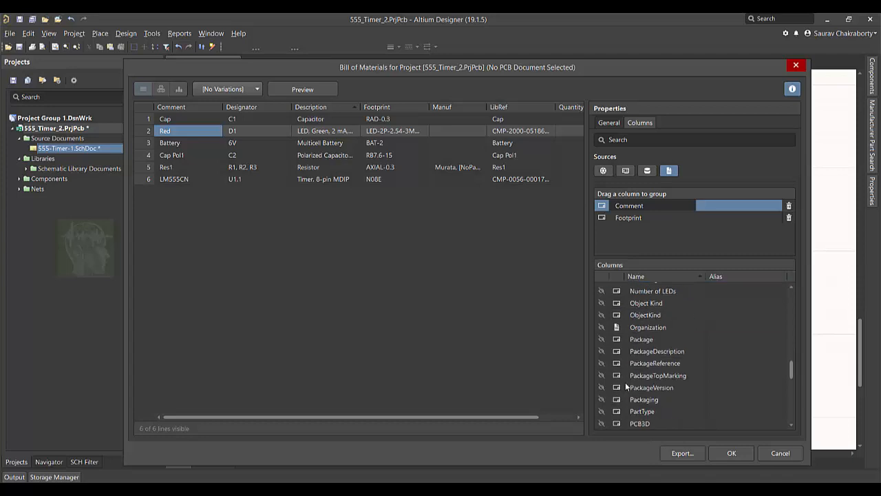
scroll(625, 385, "down", 8)
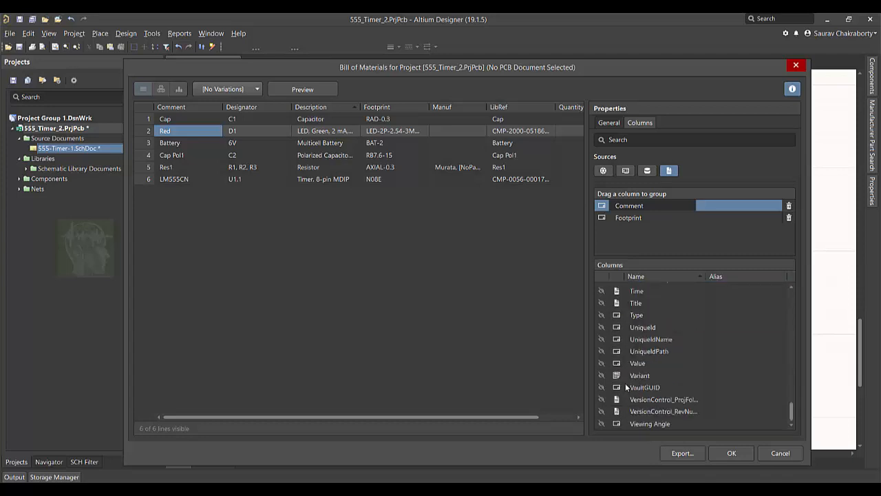
left_click(601, 362)
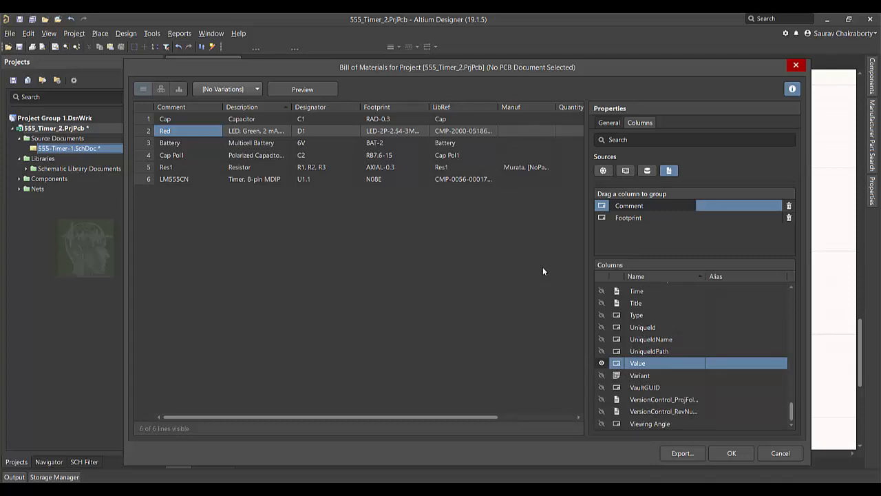
left_click_drag(458, 416, 552, 442)
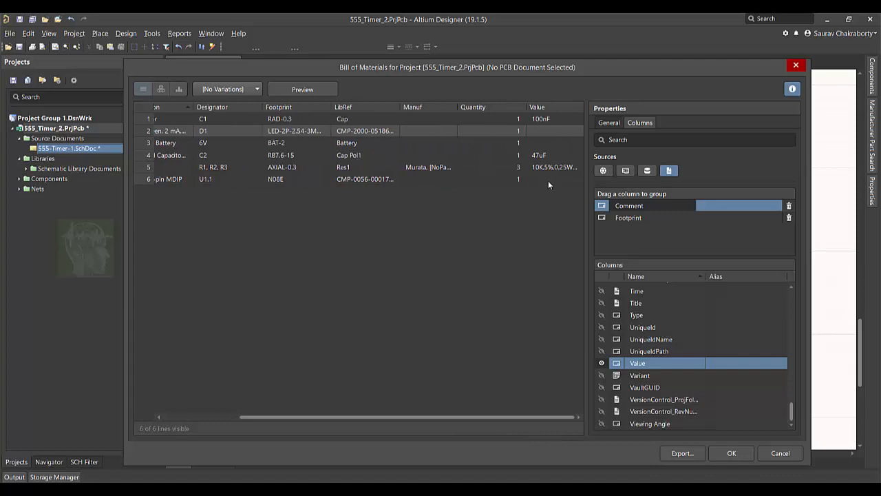
left_click_drag(543, 109, 252, 110)
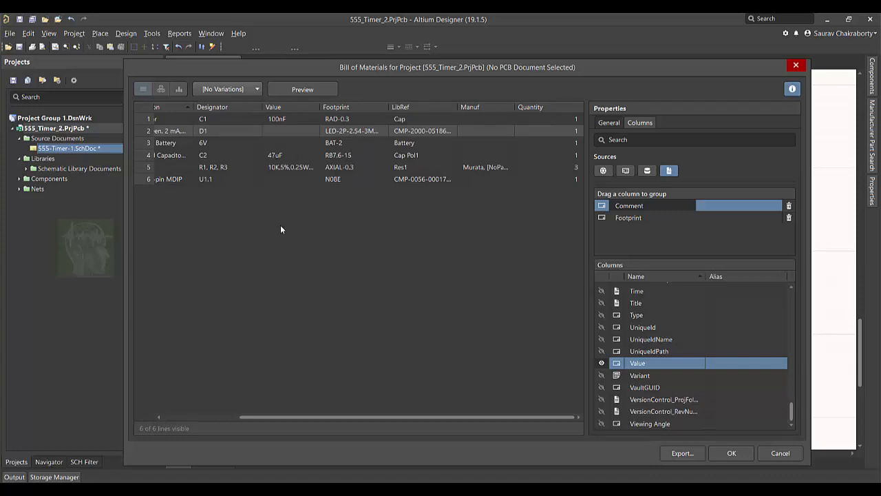
- Check the Value entries row by row and widen the Value column to fit the resistors' full text
left_click(281, 119)
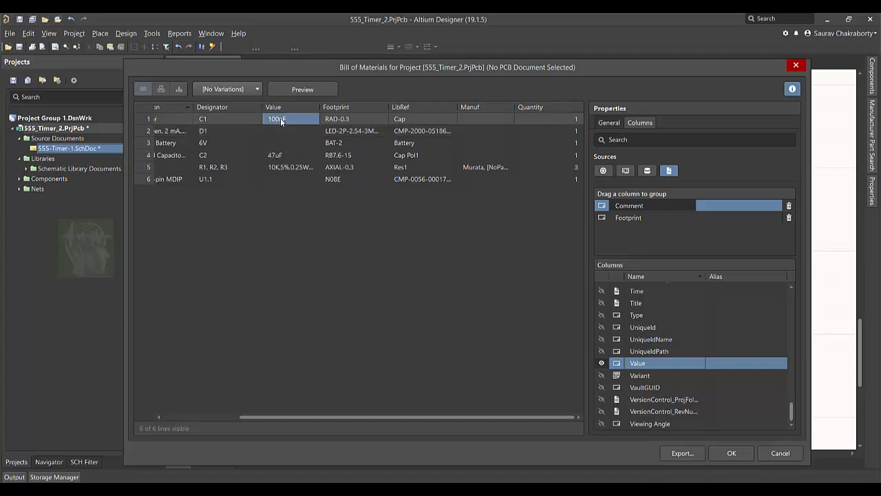
left_click(278, 131)
left_click(278, 143)
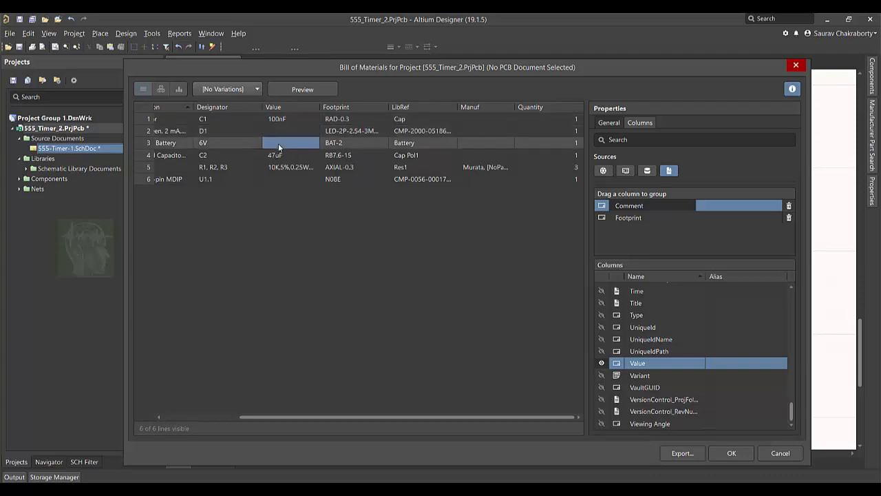
left_click(279, 157)
left_click(281, 168)
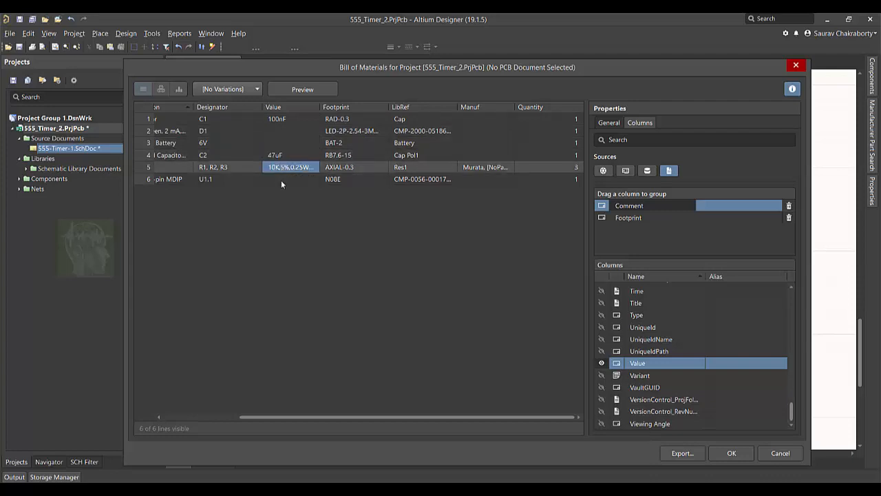
left_click_drag(317, 108, 400, 130)
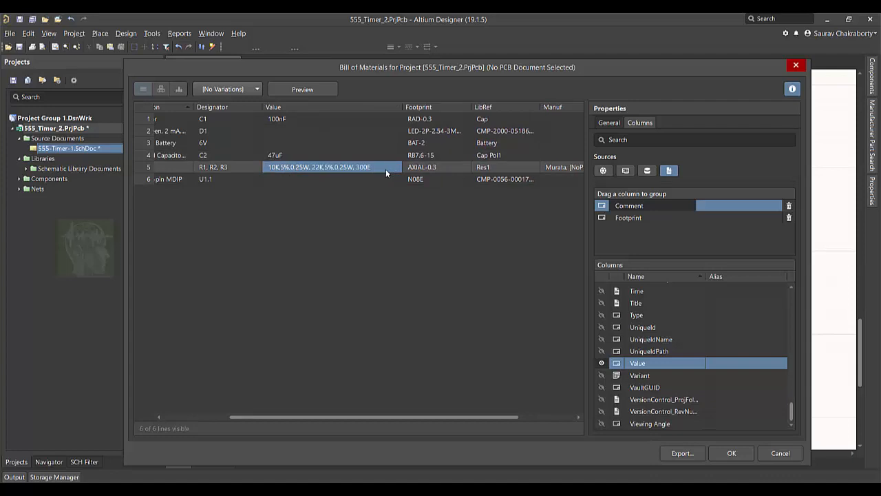
- Remove Comment and Footprint from the grouping columns of the bill of materials
left_click(601, 205)
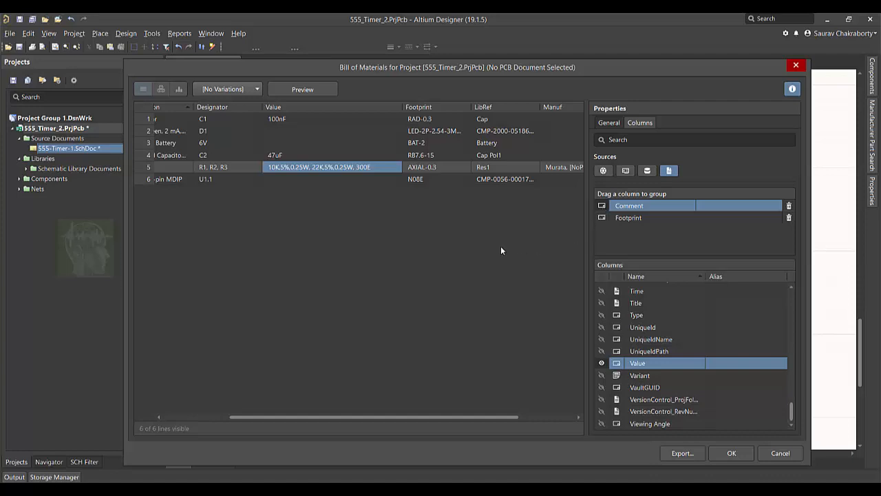
mouse_move(481, 415)
left_mouse_down()
mouse_move(409, 417)
mouse_move(496, 419)
left_mouse_up()
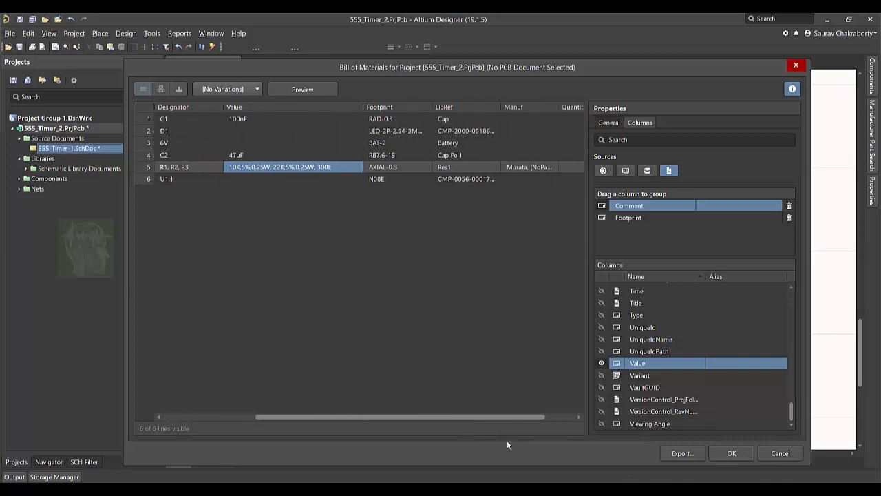
left_click(789, 207)
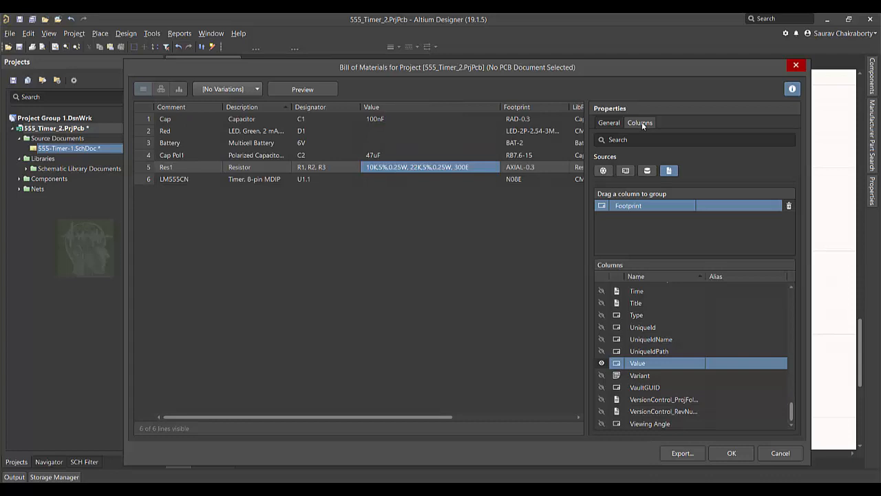
left_click(788, 206)
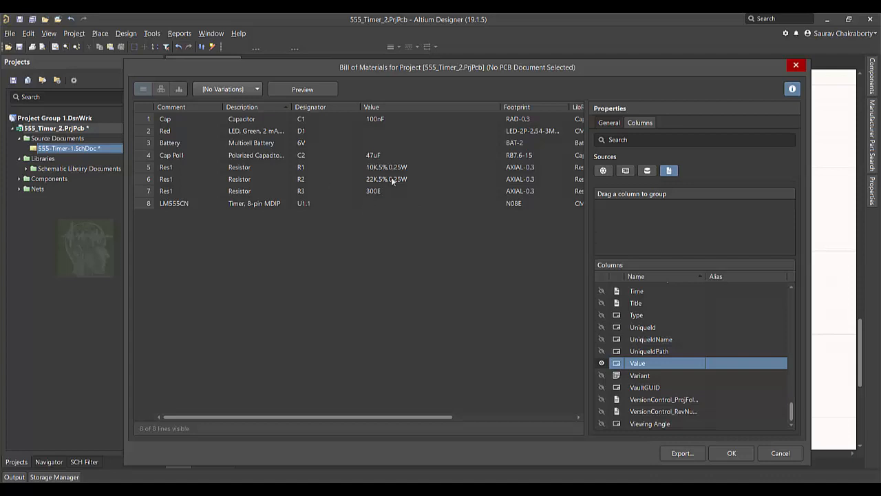
- Try grouping the bill of materials by Comment and remove that grouping so each resistor has its own row
left_click(178, 167)
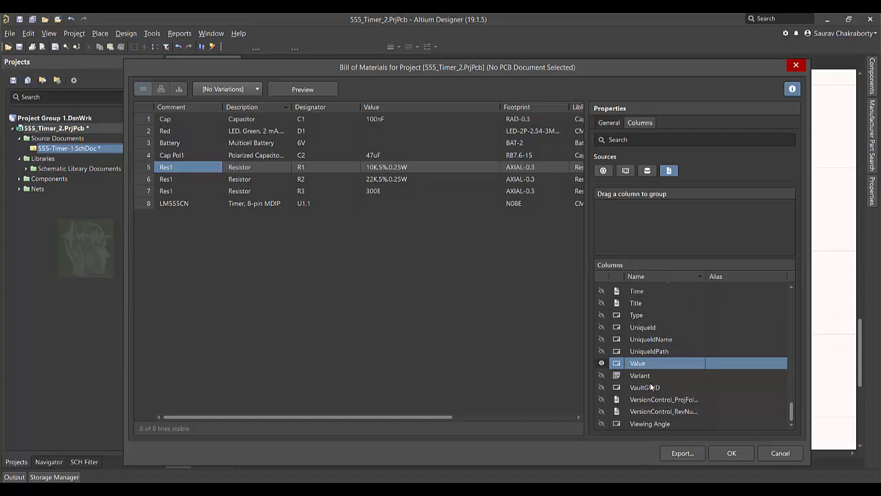
scroll(649, 386, "up", 10)
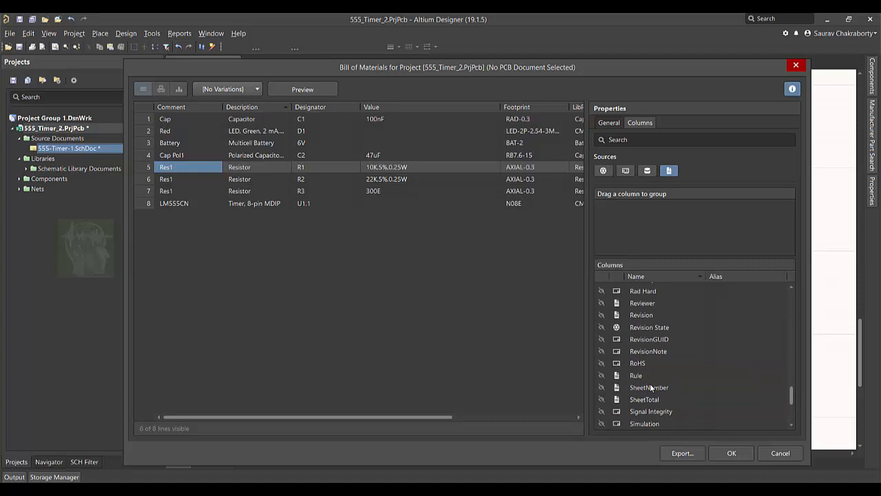
scroll(650, 386, "up", 15)
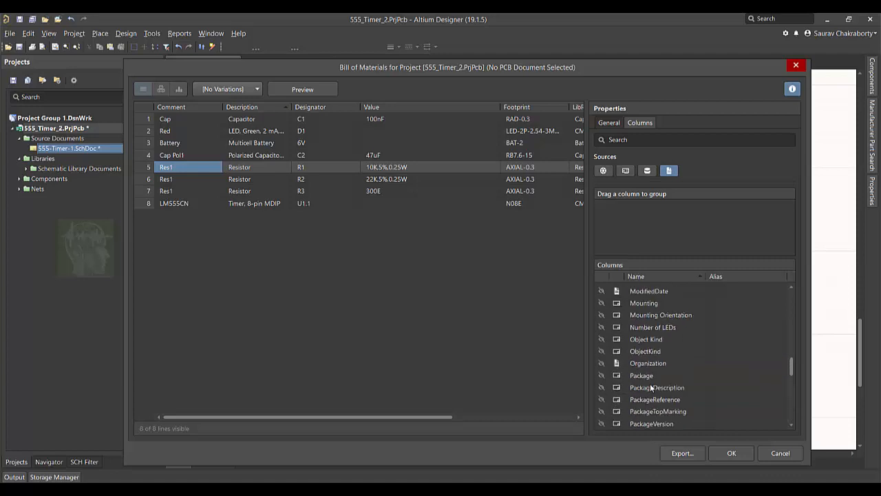
scroll(650, 387, "up", 7)
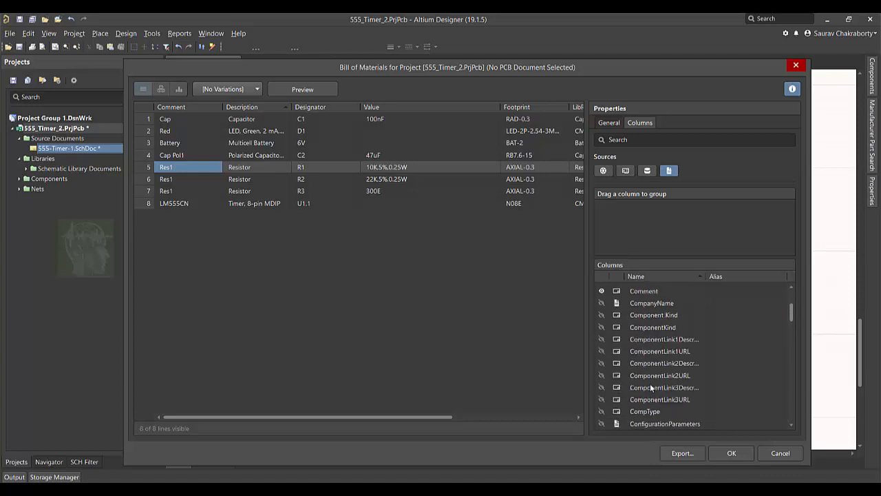
left_click_drag(648, 361, 655, 221)
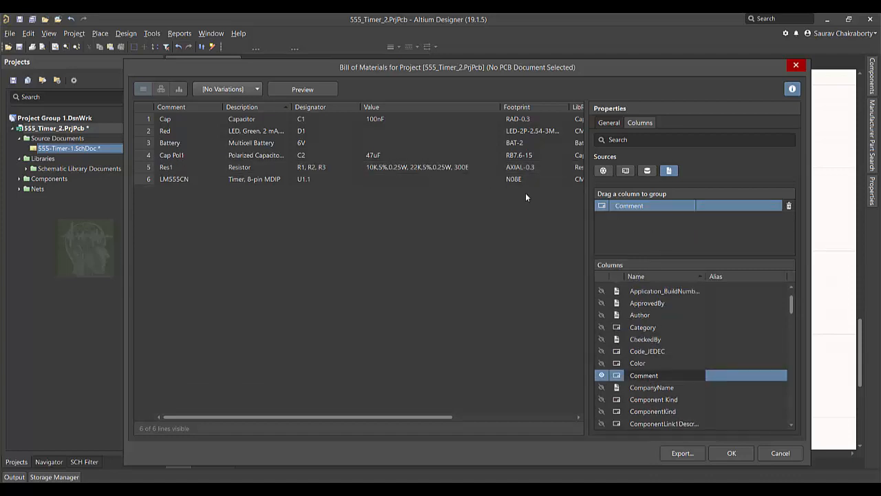
left_click(789, 207)
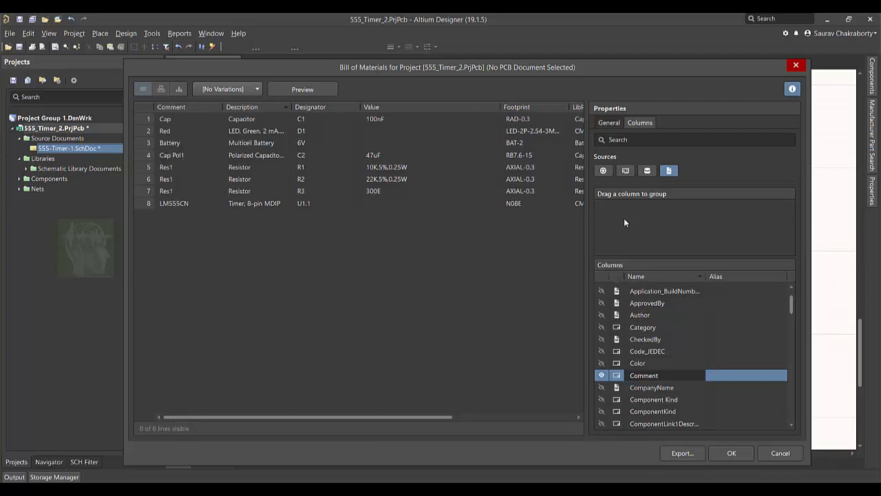
- Review the export file formats, keep MS-Excel, and set the export template to BOM Manufacturer
left_click(607, 124)
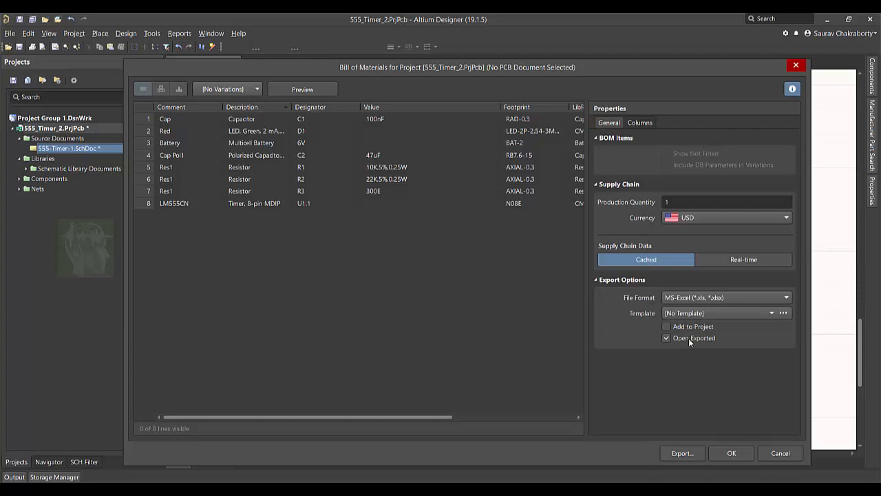
left_click(694, 297)
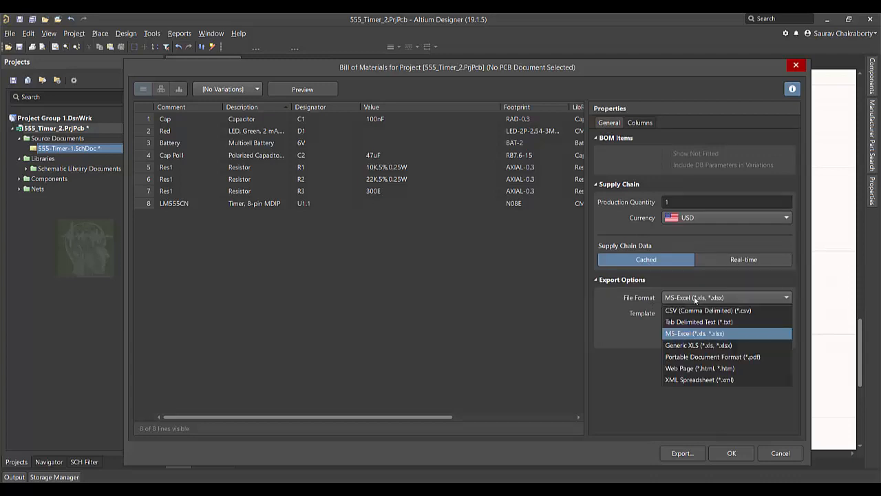
left_click(680, 402)
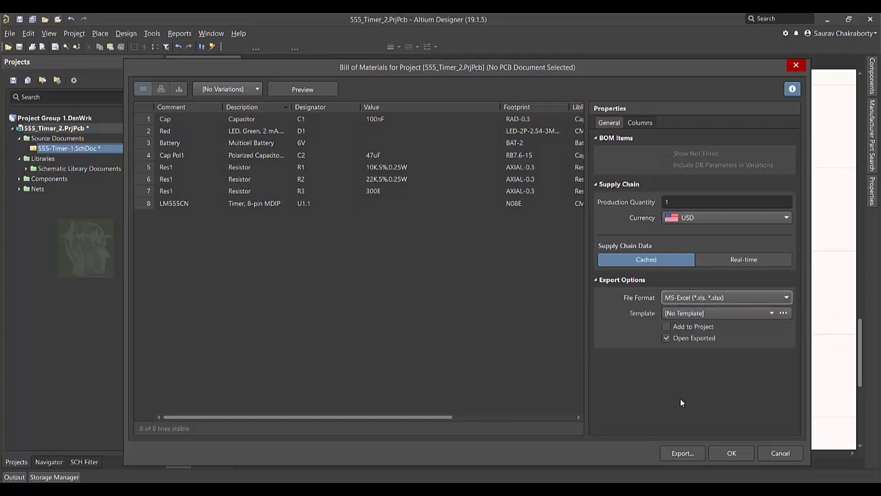
left_click(699, 312)
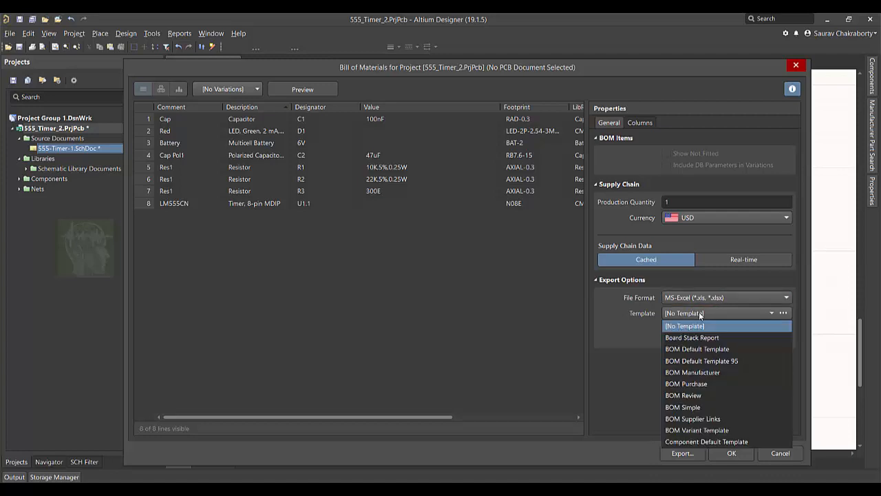
left_click(685, 374)
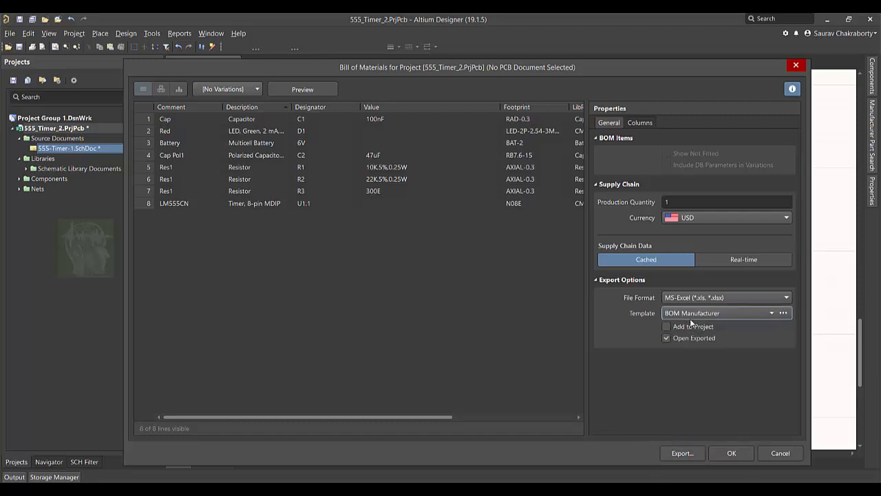
- Preview the bill of materials in Excel, look over the component list, and close the workbook without saving
left_click(324, 89)
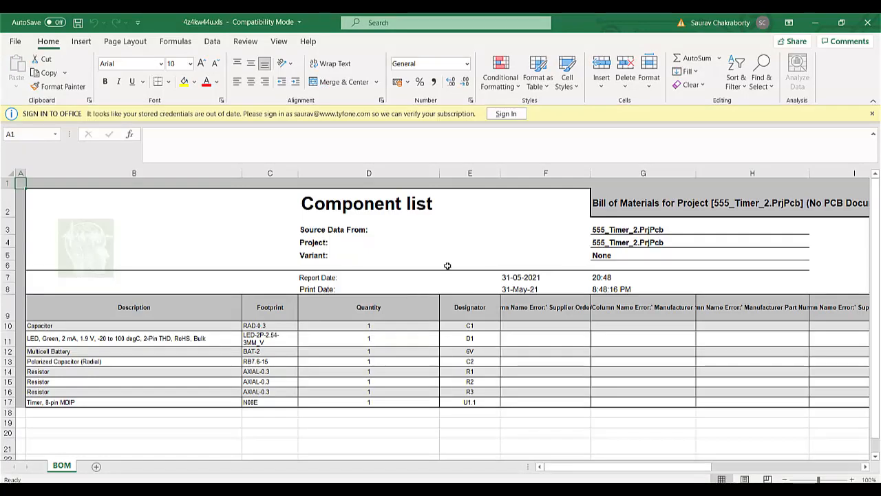
scroll(457, 255, "down", 1)
scroll(458, 255, "down", 1)
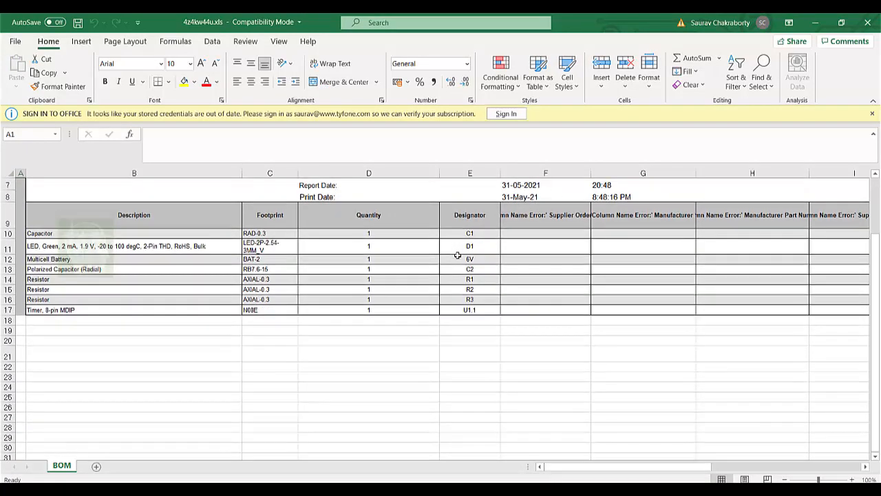
scroll(458, 255, "up", 2)
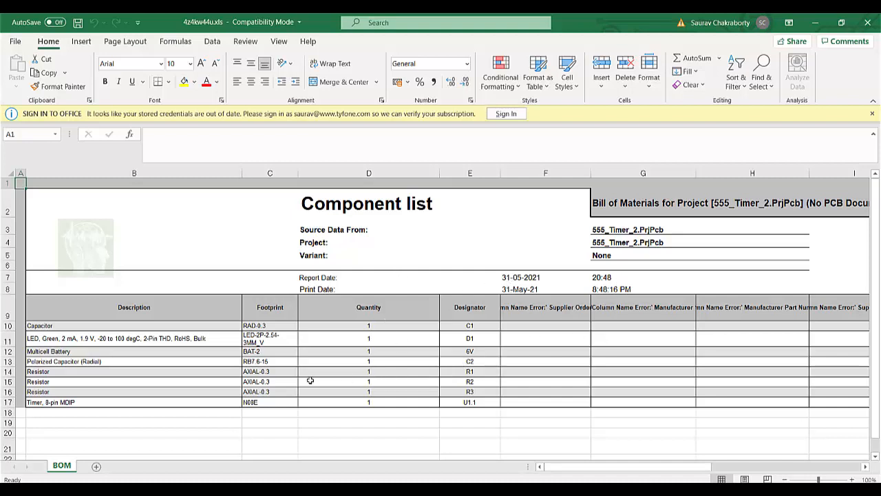
left_click(868, 23)
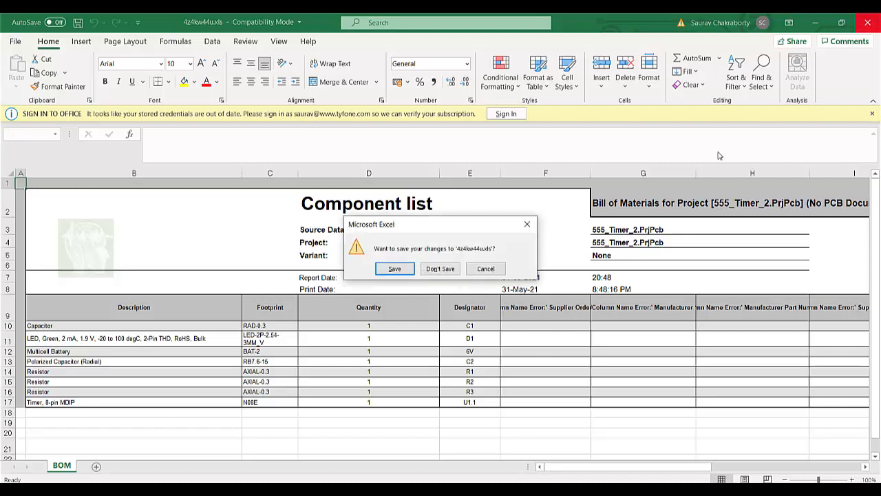
left_click(441, 268)
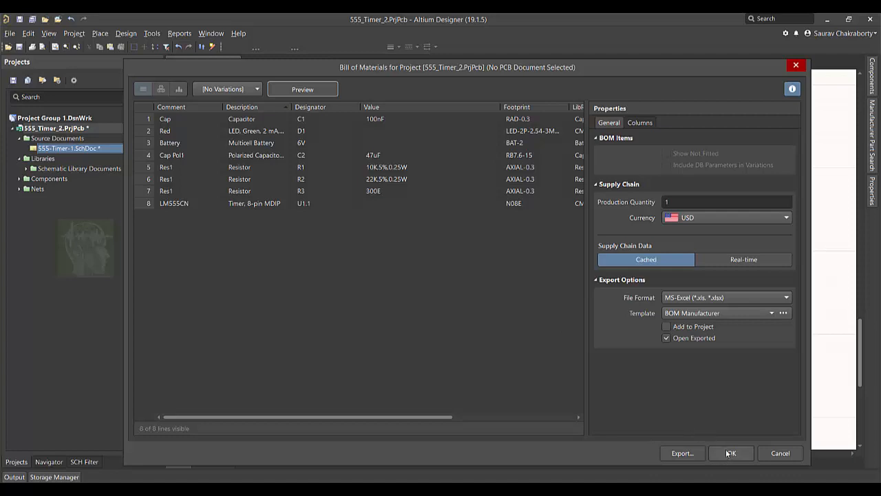
- Set the export template to [No Template] and export the bill of materials as 555_Timer_2.xls to the Project Outputs for 555_Timer_2 folder
left_click(676, 314)
left_click(679, 326)
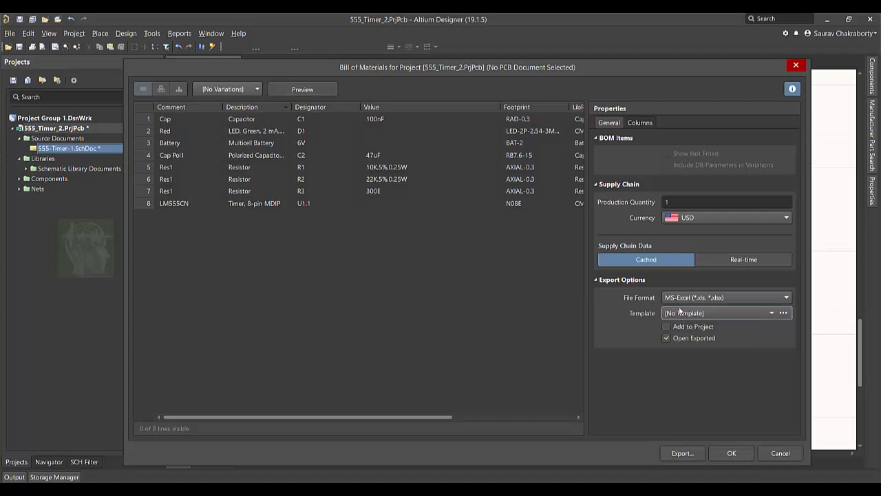
left_click(682, 453)
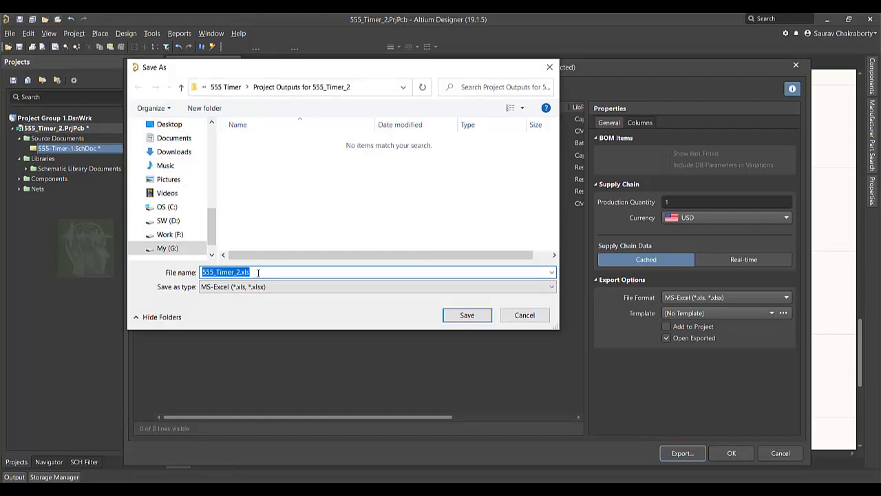
left_click(466, 315)
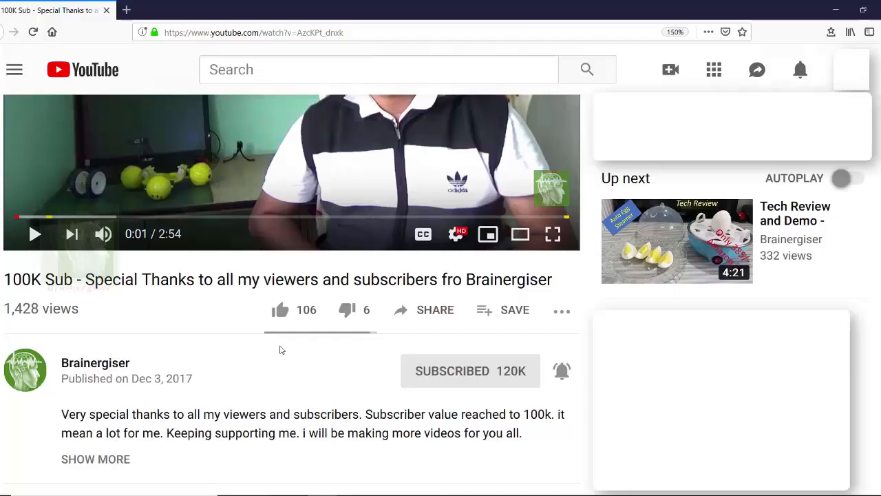
left_click(281, 312)
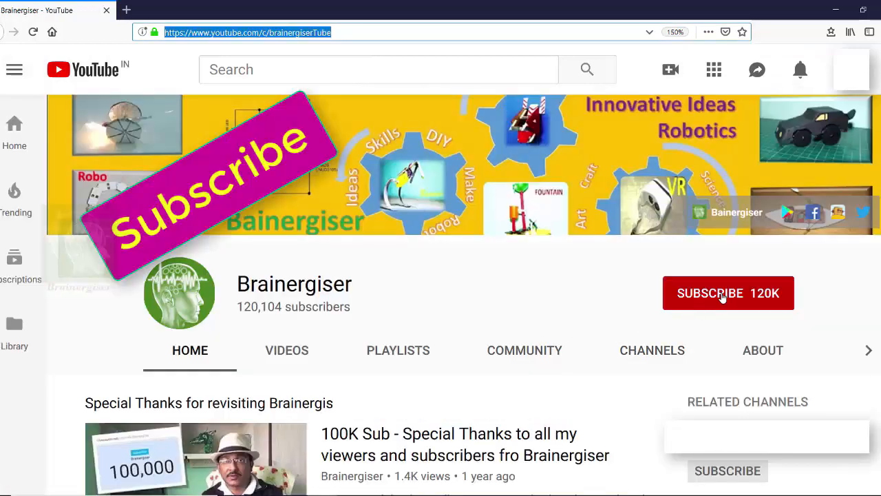
left_click(722, 294)
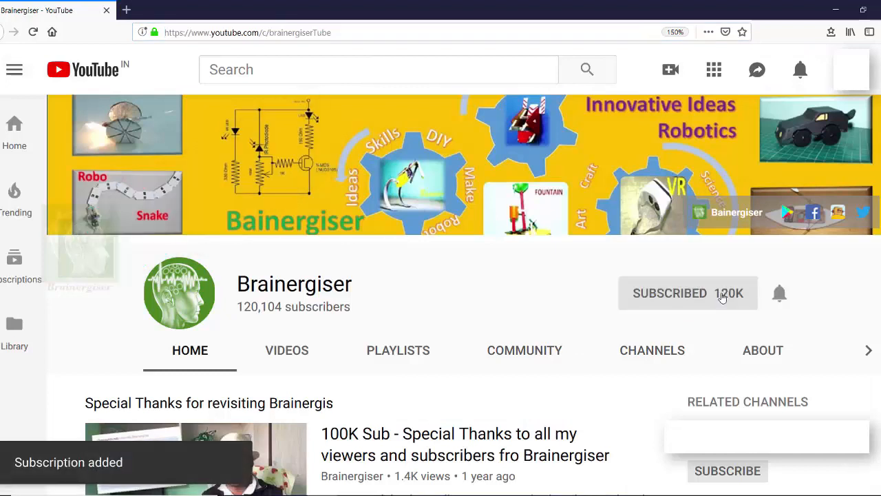
left_click(779, 294)
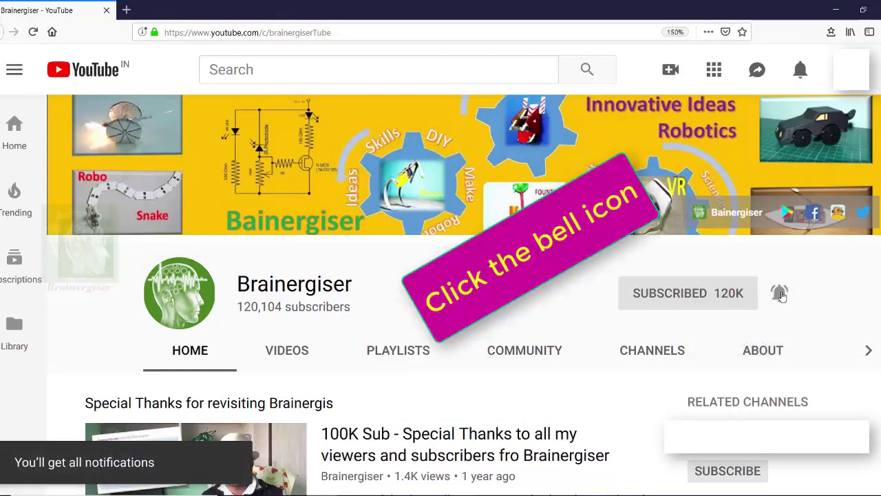